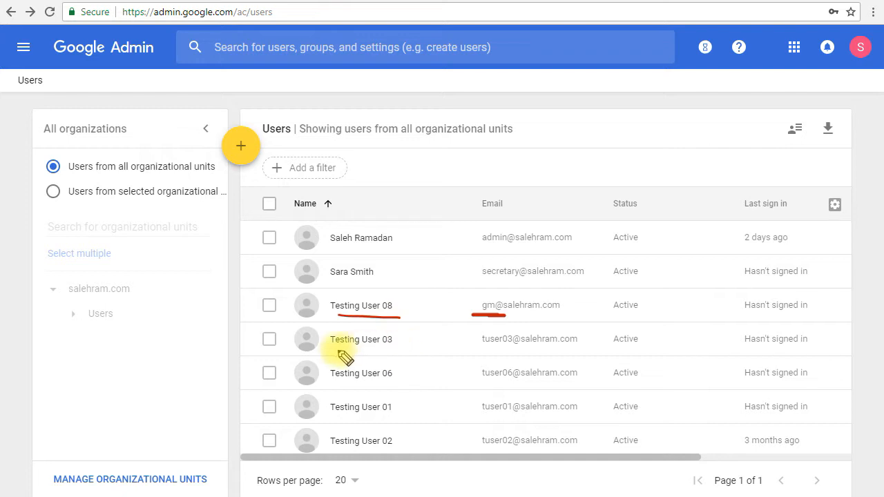
pyautogui.moveTo(334, 352); pyautogui.dragTo(385, 355)
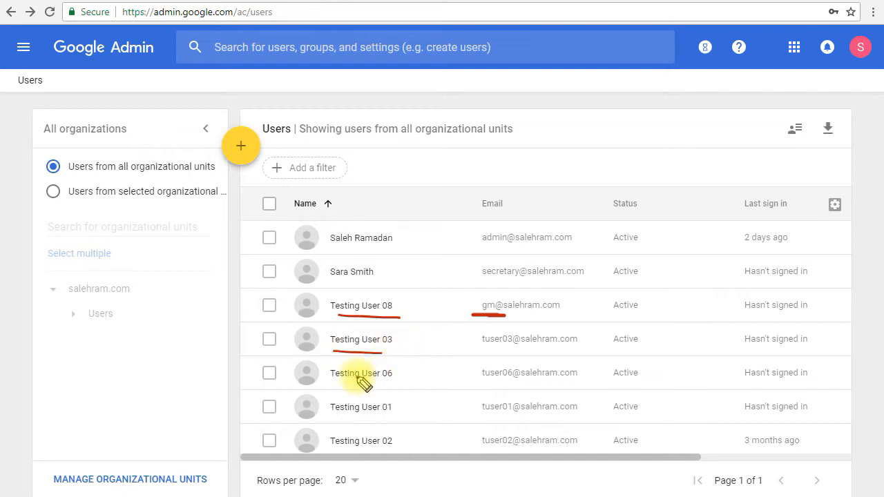
pyautogui.moveTo(331, 384); pyautogui.dragTo(384, 384)
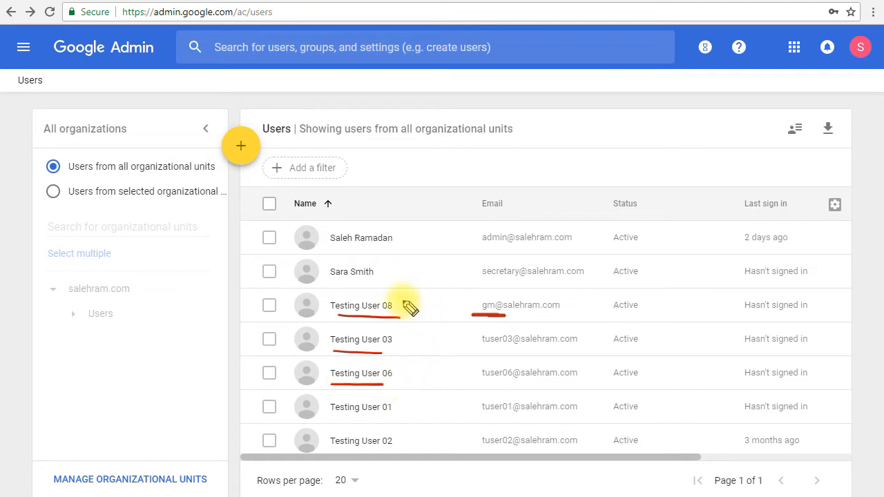
pyautogui.moveTo(404, 305); pyautogui.dragTo(412, 304)
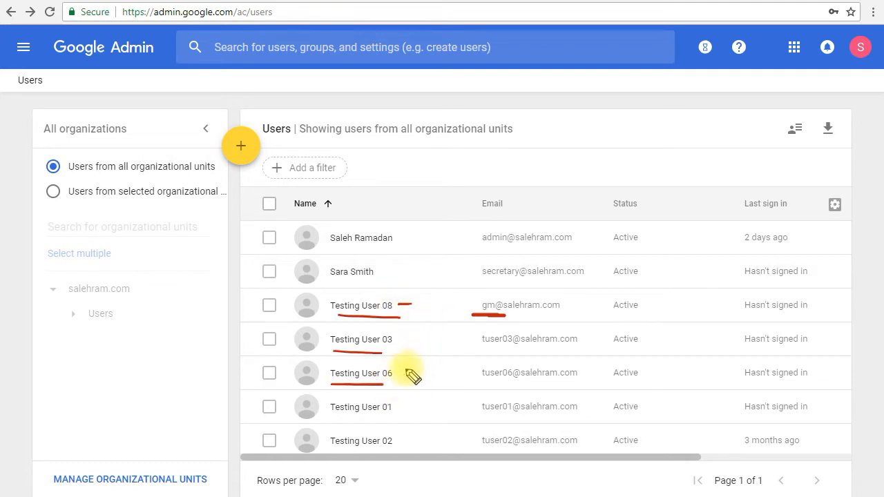
pyautogui.moveTo(408, 371)
pyautogui.mouseDown()
pyautogui.moveTo(399, 369)
pyautogui.moveTo(405, 375)
pyautogui.mouseUp()
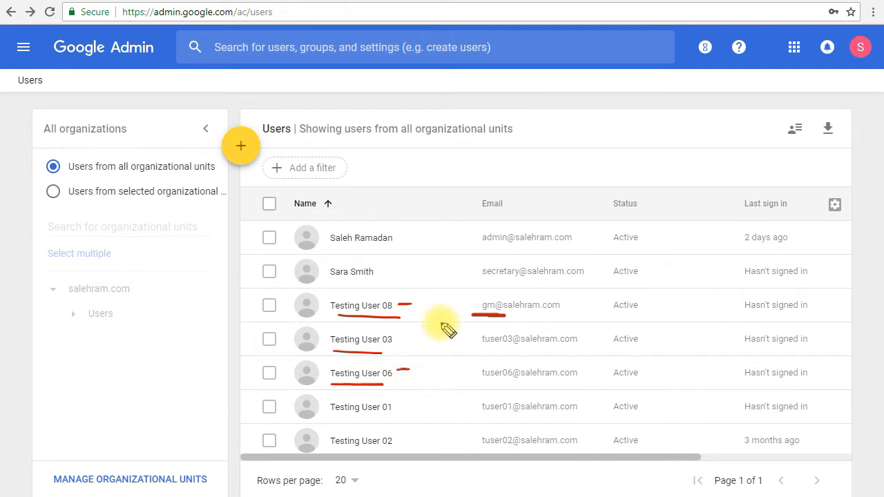
pyautogui.moveTo(394, 162)
pyautogui.mouseDown()
pyautogui.moveTo(394, 172)
pyautogui.moveTo(415, 176)
pyautogui.mouseUp()
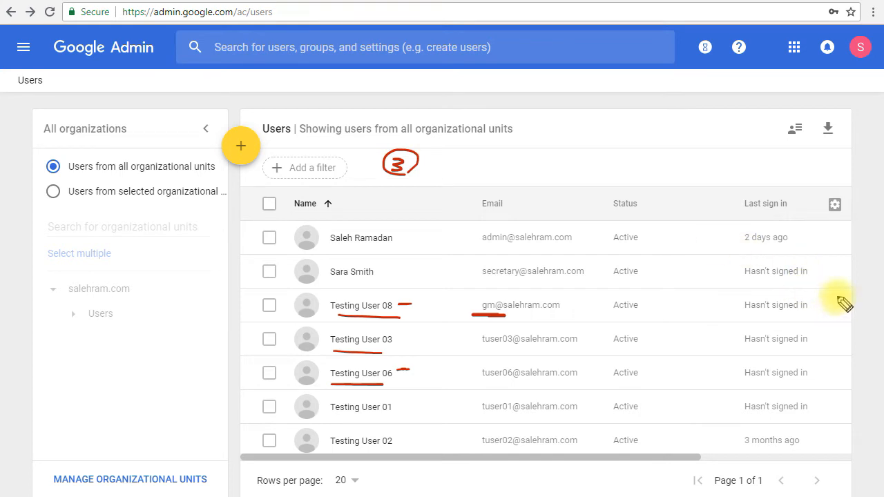
pyautogui.moveTo(843, 300)
pyautogui.mouseDown()
pyautogui.moveTo(816, 322)
pyautogui.moveTo(829, 308)
pyautogui.mouseUp()
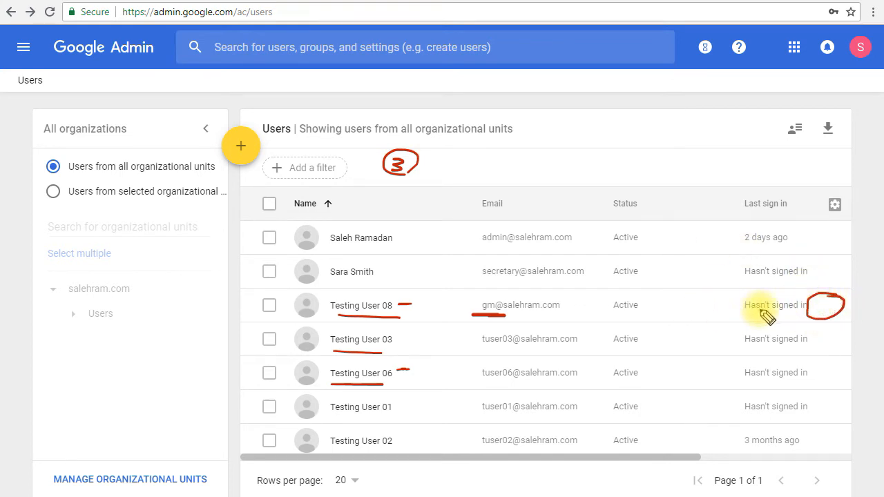
pyautogui.moveTo(816, 300); pyautogui.dragTo(813, 307)
pyautogui.click(814, 310)
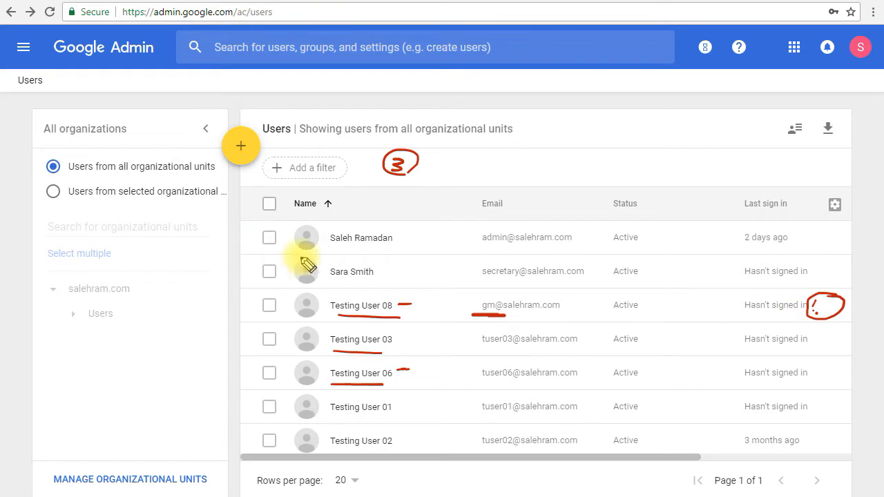
pyautogui.moveTo(279, 276)
pyautogui.mouseDown()
pyautogui.moveTo(262, 271)
pyautogui.moveTo(289, 279)
pyautogui.moveTo(265, 311)
pyautogui.moveTo(282, 295)
pyautogui.mouseUp()
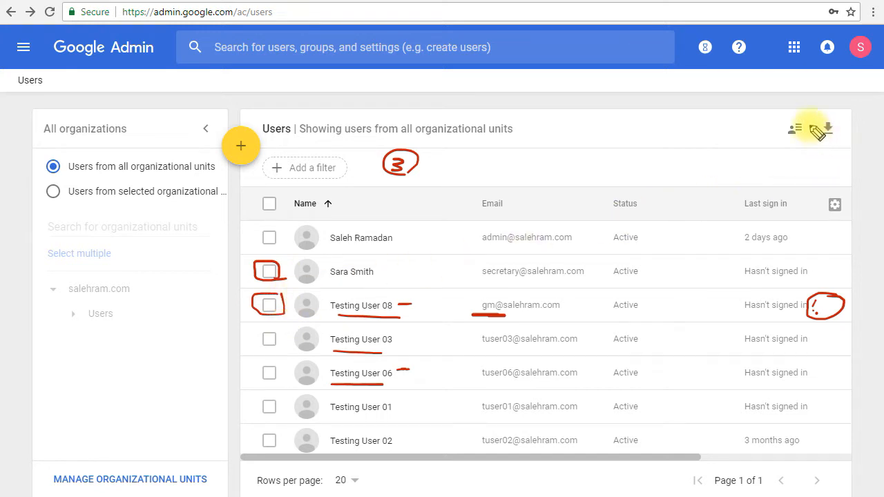
pyautogui.moveTo(811, 128)
pyautogui.mouseDown()
pyautogui.moveTo(803, 136)
pyautogui.moveTo(823, 129)
pyautogui.moveTo(823, 148)
pyautogui.moveTo(814, 146)
pyautogui.mouseUp()
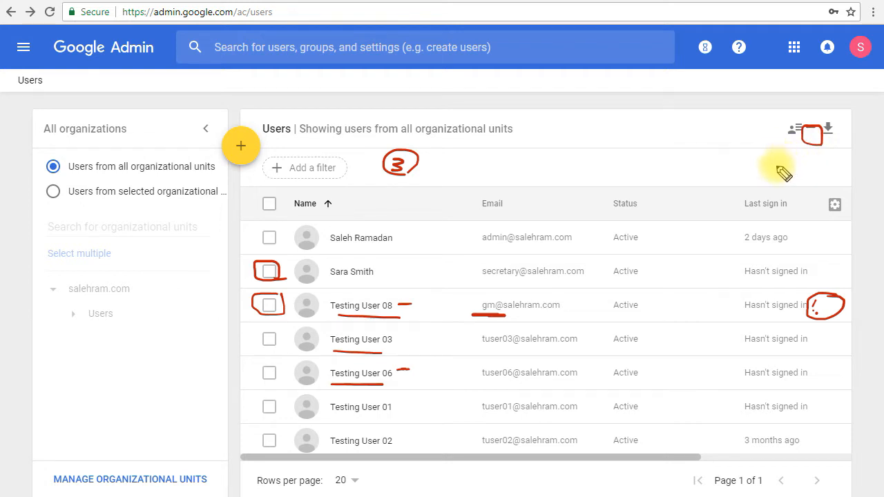
pyautogui.press('Escape')
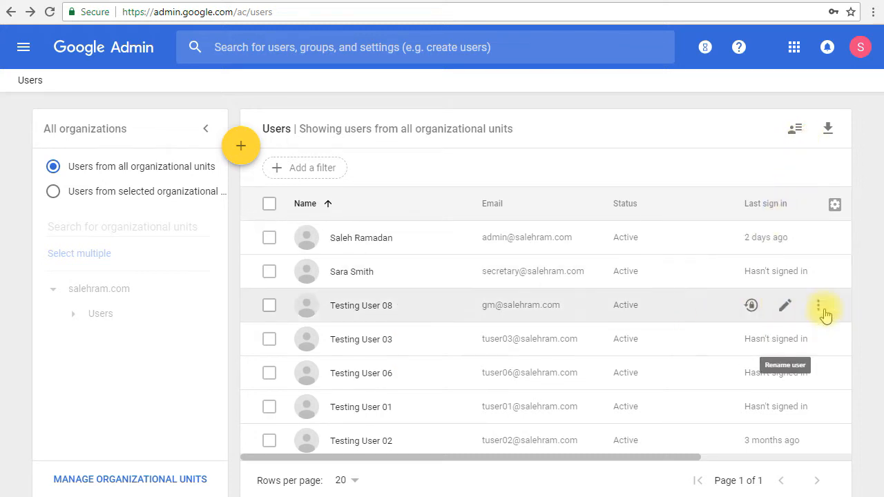
# Start deleting the user Testing User 08 from the users list, opening the data transfer options
pyautogui.click(822, 306)
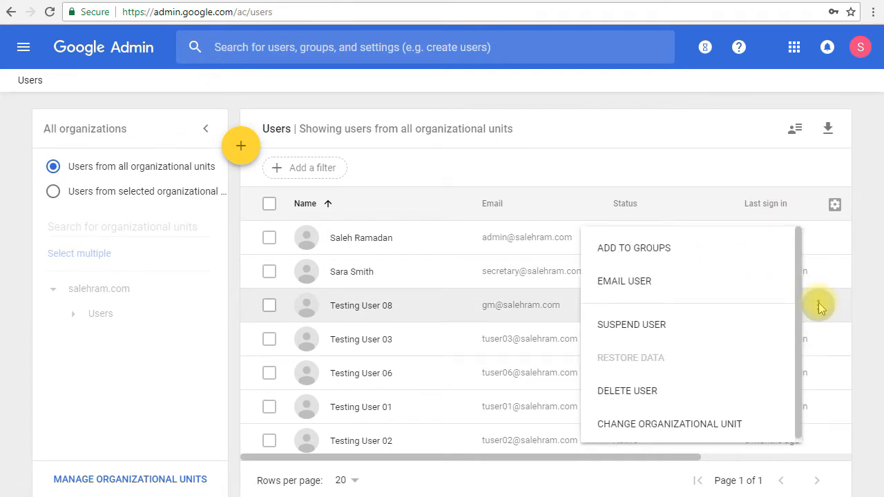
pyautogui.click(636, 398)
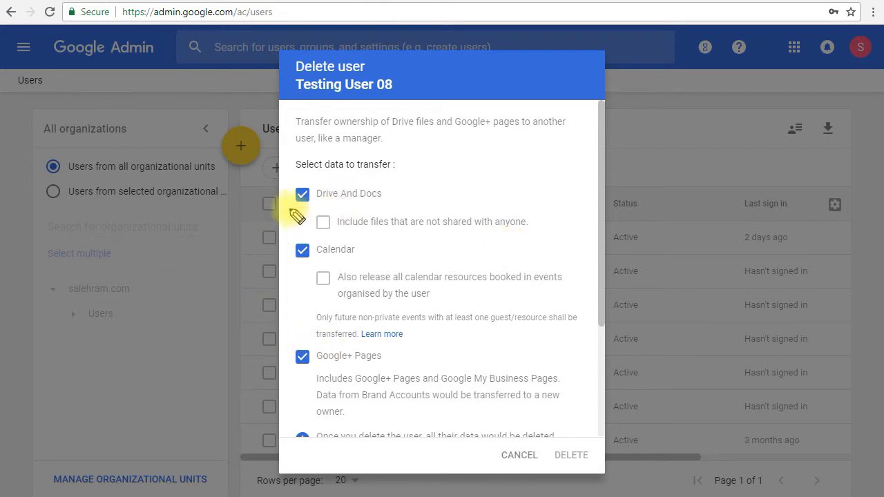
pyautogui.moveTo(311, 208); pyautogui.dragTo(284, 210)
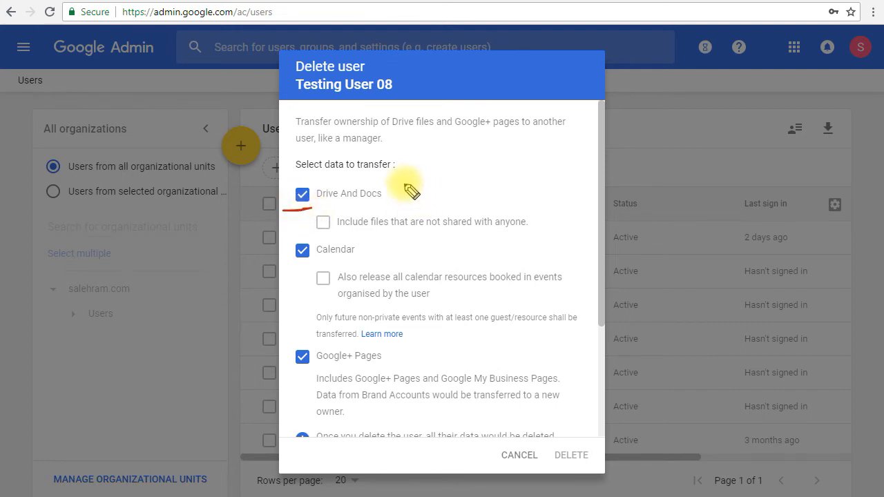
pyautogui.moveTo(412, 181)
pyautogui.mouseDown()
pyautogui.moveTo(398, 196)
pyautogui.moveTo(484, 190)
pyautogui.moveTo(484, 181)
pyautogui.mouseUp()
pyautogui.moveTo(395, 201); pyautogui.dragTo(492, 196)
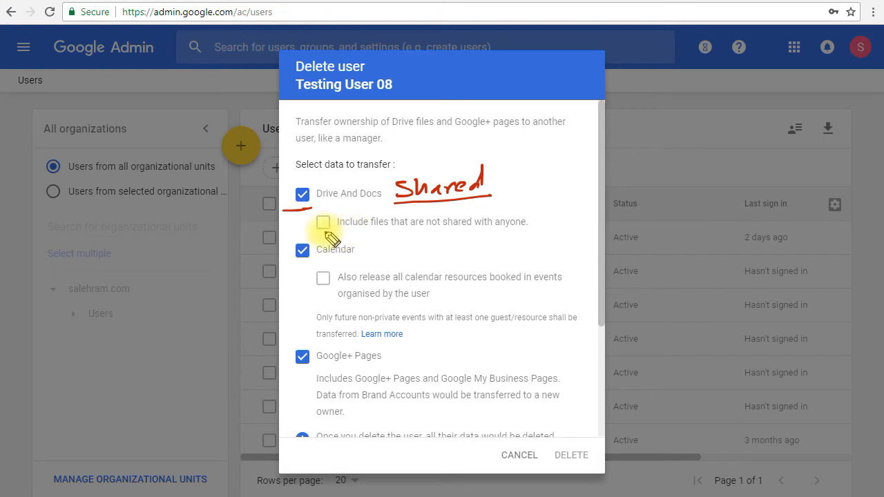
pyautogui.moveTo(306, 213)
pyautogui.mouseDown()
pyautogui.moveTo(333, 230)
pyautogui.moveTo(531, 229)
pyautogui.mouseUp()
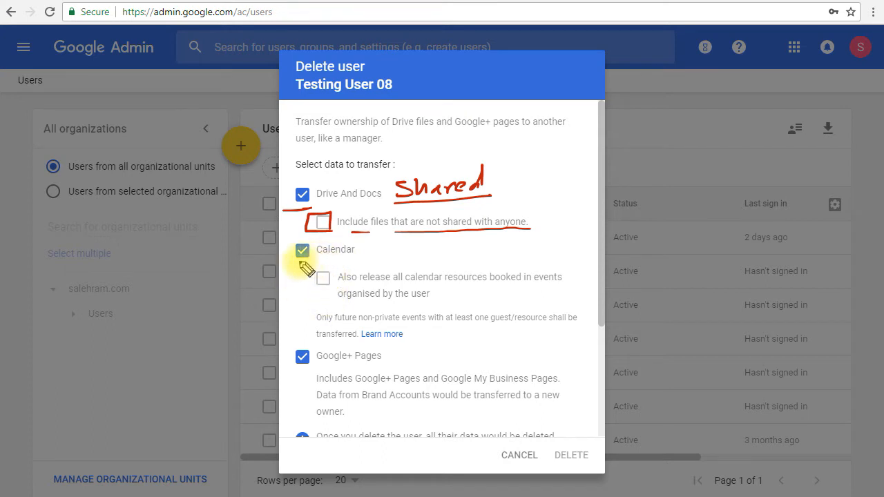
pyautogui.moveTo(324, 342)
pyautogui.mouseDown()
pyautogui.moveTo(308, 338)
pyautogui.moveTo(309, 304)
pyautogui.moveTo(342, 304)
pyautogui.mouseUp()
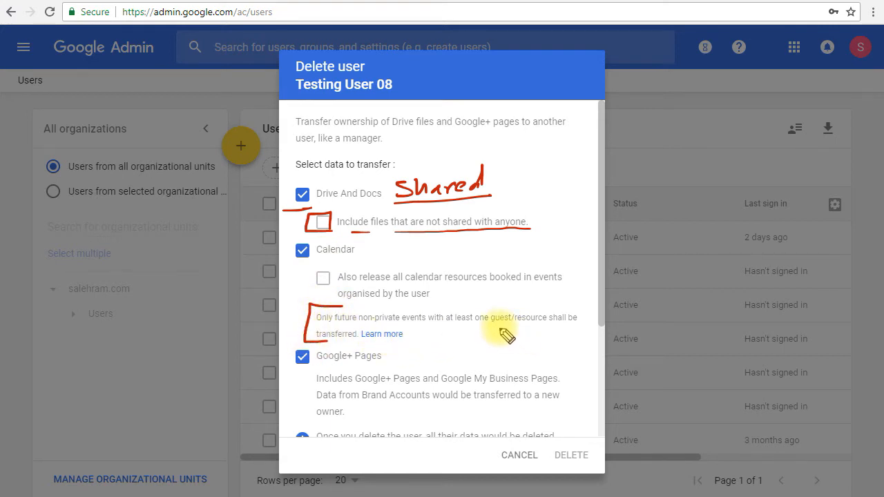
pyautogui.moveTo(514, 322); pyautogui.dragTo(526, 322)
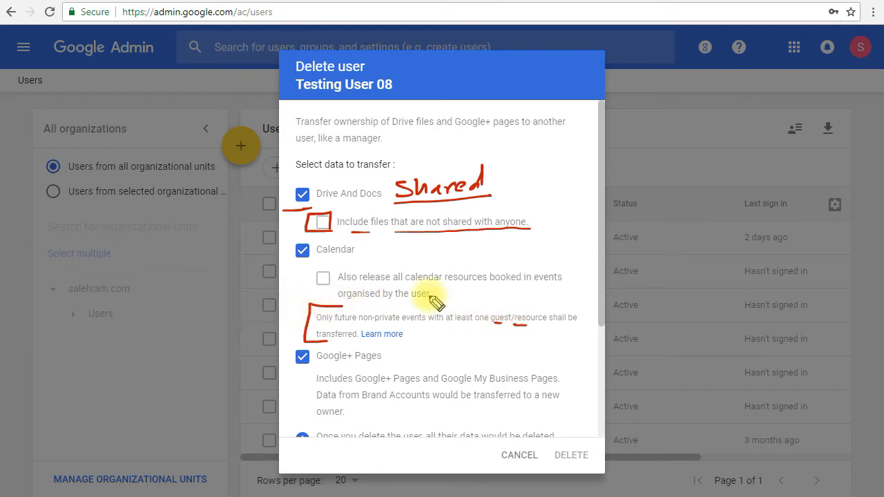
pyautogui.moveTo(409, 85)
pyautogui.mouseDown()
pyautogui.moveTo(520, 75)
pyautogui.moveTo(572, 84)
pyautogui.mouseUp()
pyautogui.moveTo(577, 71); pyautogui.dragTo(597, 71)
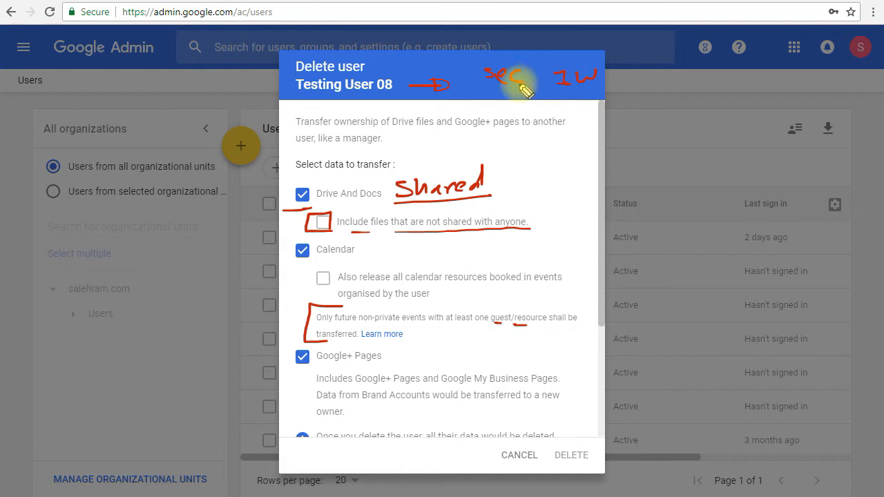
pyautogui.moveTo(512, 55)
pyautogui.mouseDown()
pyautogui.moveTo(472, 55)
pyautogui.moveTo(563, 89)
pyautogui.moveTo(618, 69)
pyautogui.moveTo(573, 53)
pyautogui.moveTo(523, 59)
pyautogui.mouseUp()
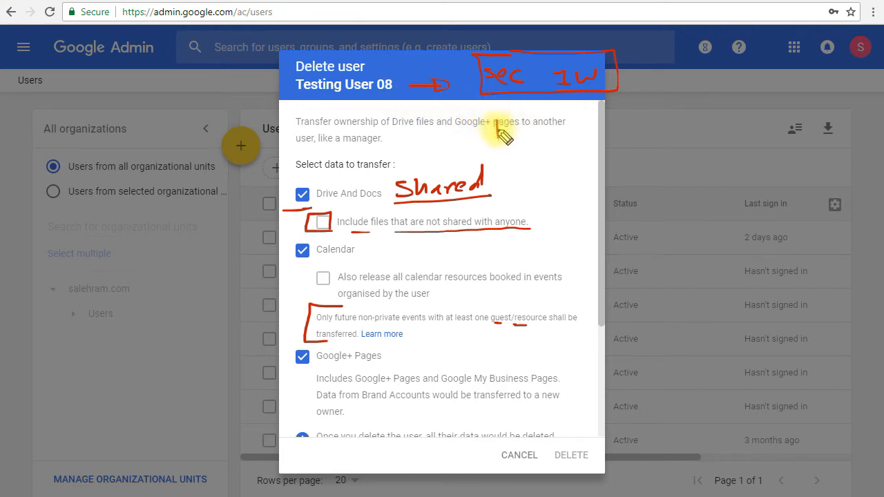
pyautogui.moveTo(498, 137)
pyautogui.mouseDown()
pyautogui.moveTo(529, 141)
pyautogui.moveTo(553, 124)
pyautogui.moveTo(661, 111)
pyautogui.moveTo(818, 105)
pyautogui.mouseUp()
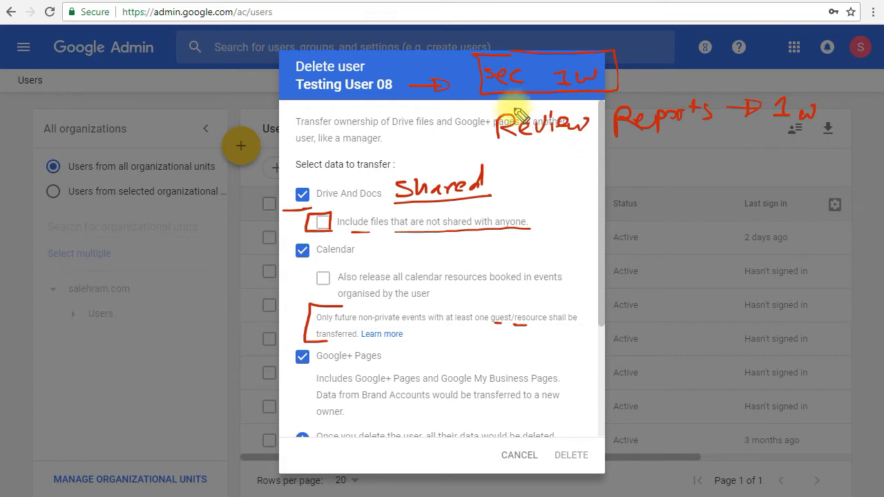
pyautogui.moveTo(519, 109)
pyautogui.mouseDown()
pyautogui.moveTo(477, 146)
pyautogui.moveTo(839, 138)
pyautogui.moveTo(837, 84)
pyautogui.moveTo(504, 93)
pyautogui.moveTo(484, 141)
pyautogui.mouseUp()
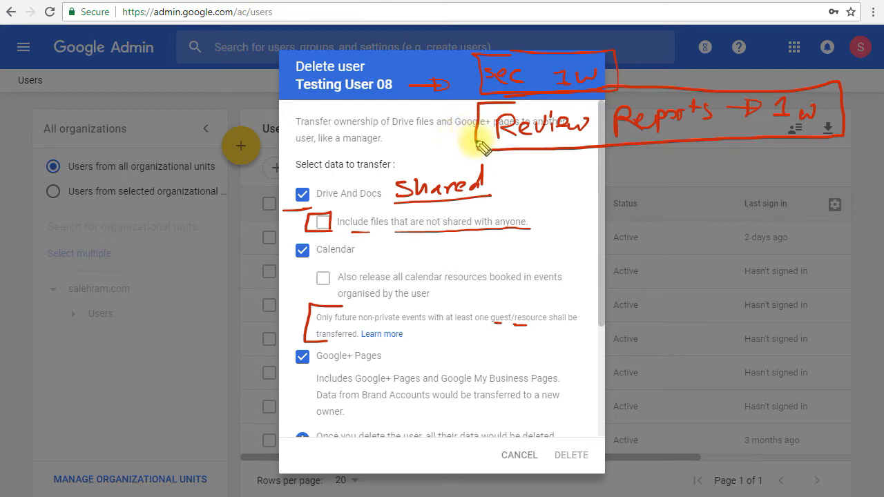
pyautogui.moveTo(476, 139)
pyautogui.mouseDown()
pyautogui.moveTo(425, 152)
pyautogui.moveTo(451, 149)
pyautogui.mouseUp()
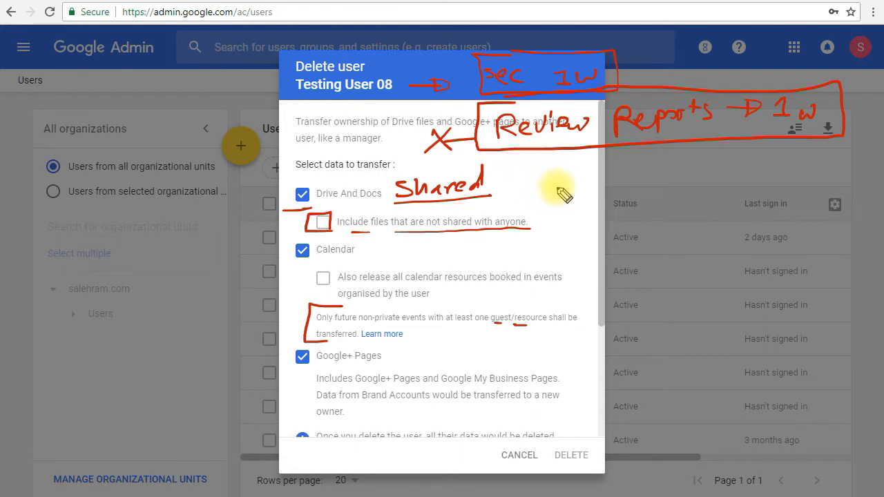
pyautogui.moveTo(576, 187); pyautogui.dragTo(568, 197)
pyautogui.moveTo(579, 193); pyautogui.dragTo(592, 197)
pyautogui.moveTo(604, 187); pyautogui.dragTo(607, 195)
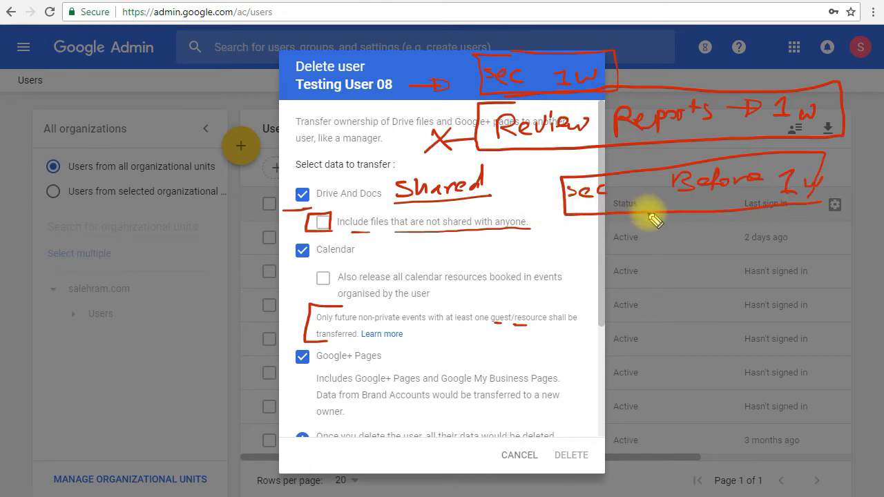
pyautogui.moveTo(648, 215); pyautogui.dragTo(649, 237)
pyautogui.moveTo(639, 228)
pyautogui.mouseDown()
pyautogui.moveTo(659, 223)
pyautogui.moveTo(625, 269)
pyautogui.mouseUp()
pyautogui.moveTo(626, 254); pyautogui.dragTo(641, 268)
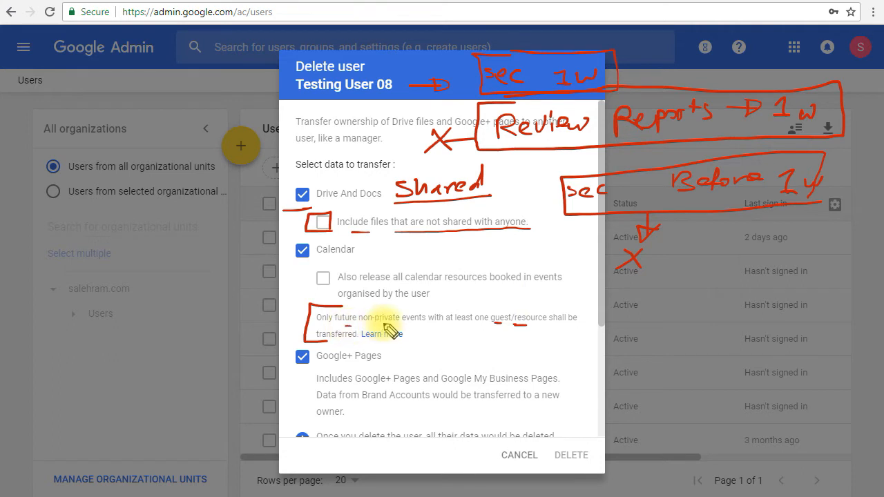
pyautogui.moveTo(394, 324); pyautogui.dragTo(384, 324)
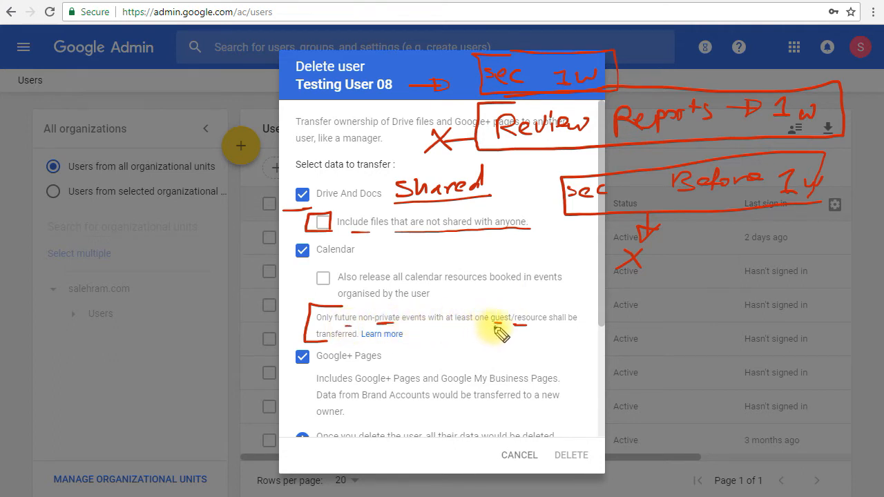
pyautogui.moveTo(495, 330); pyautogui.dragTo(524, 333)
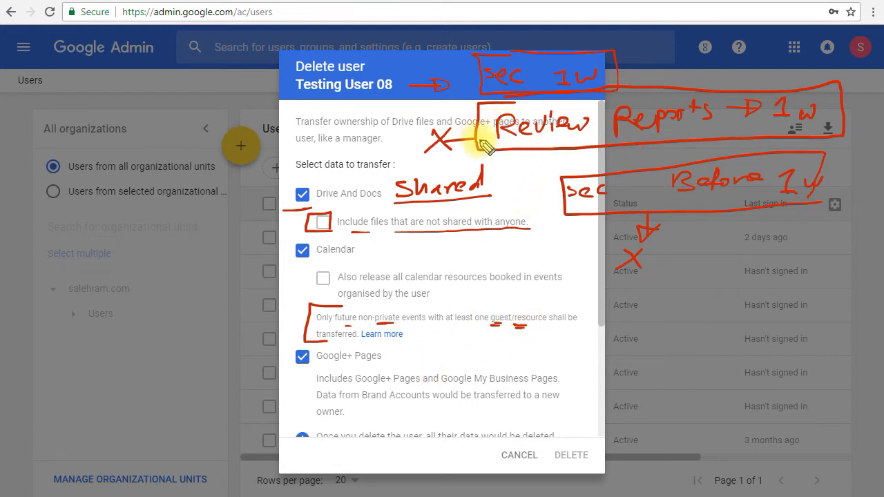
pyautogui.moveTo(534, 147)
pyautogui.mouseDown()
pyautogui.moveTo(542, 166)
pyautogui.moveTo(528, 188)
pyautogui.moveTo(538, 192)
pyautogui.mouseUp()
pyautogui.moveTo(546, 181)
pyautogui.mouseDown()
pyautogui.moveTo(546, 191)
pyautogui.moveTo(558, 192)
pyautogui.moveTo(526, 177)
pyautogui.moveTo(561, 210)
pyautogui.mouseUp()
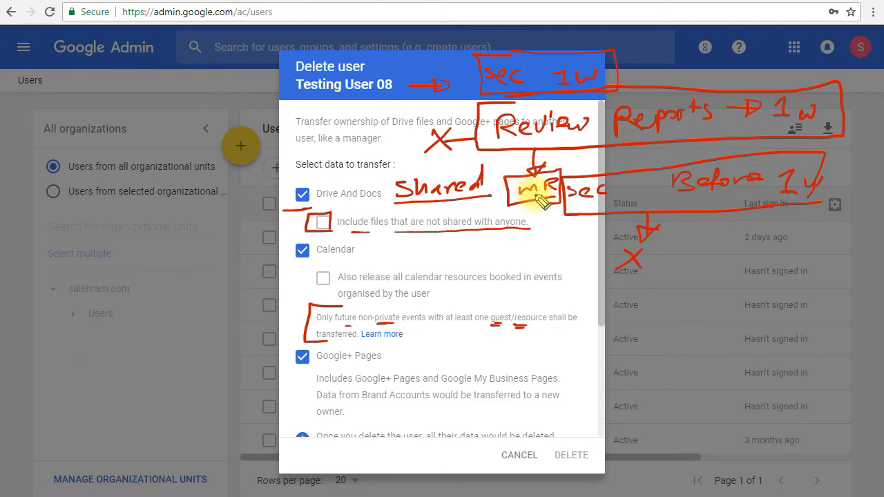
pyautogui.moveTo(534, 202); pyautogui.dragTo(540, 214)
pyautogui.moveTo(532, 212); pyautogui.dragTo(576, 220)
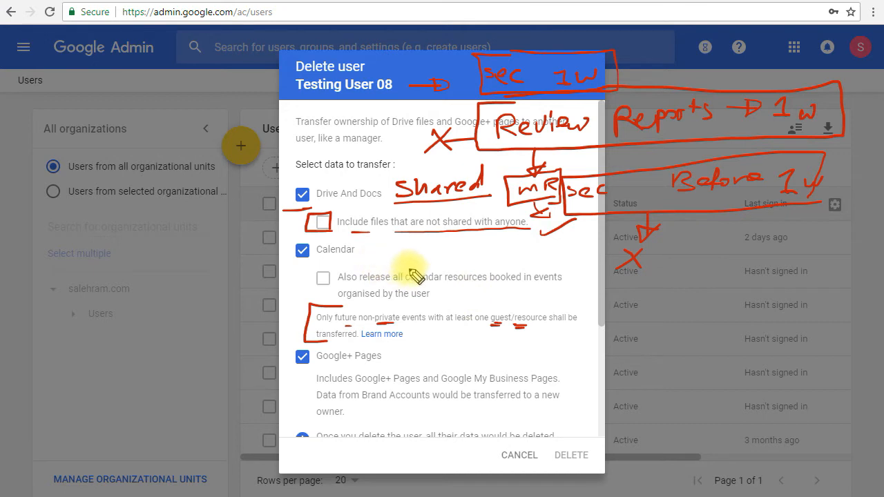
pyautogui.moveTo(427, 268)
pyautogui.mouseDown()
pyautogui.moveTo(457, 264)
pyautogui.moveTo(460, 273)
pyautogui.mouseUp()
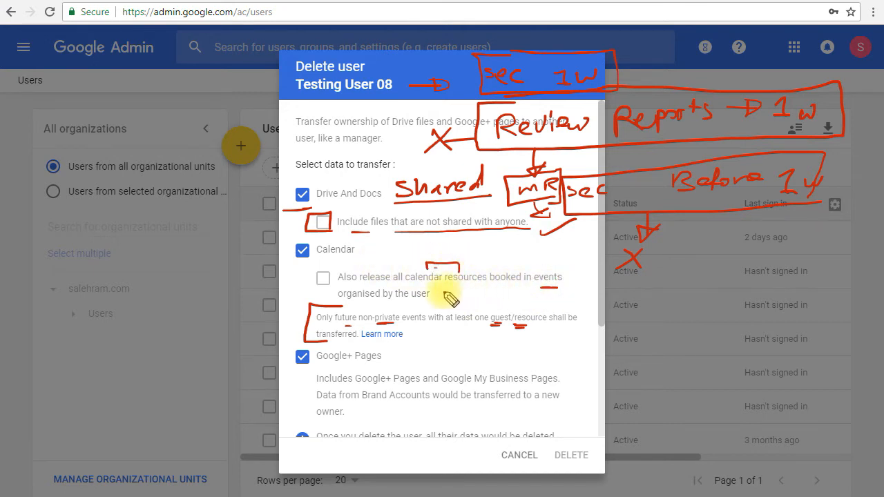
pyautogui.moveTo(368, 305); pyautogui.dragTo(423, 305)
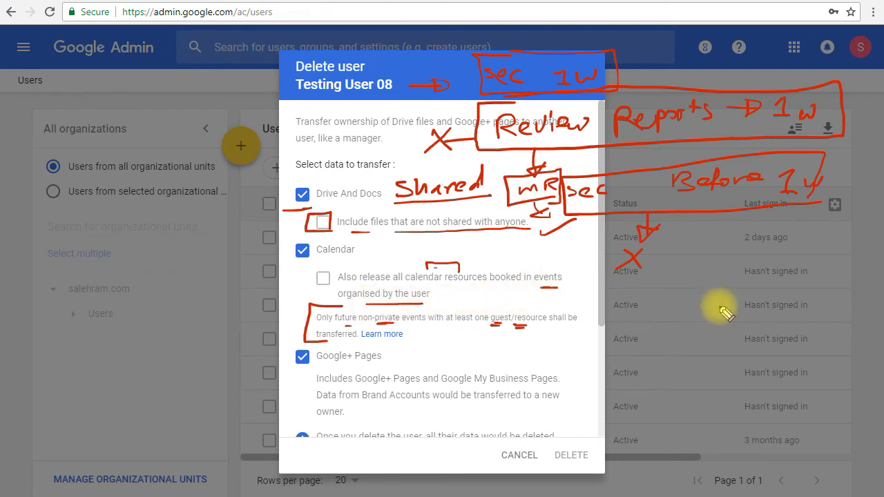
pyautogui.moveTo(723, 279)
pyautogui.mouseDown()
pyautogui.moveTo(686, 279)
pyautogui.moveTo(669, 306)
pyautogui.mouseUp()
pyautogui.moveTo(736, 284); pyautogui.dragTo(740, 294)
pyautogui.moveTo(731, 296); pyautogui.dragTo(750, 292)
pyautogui.moveTo(760, 279); pyautogui.dragTo(787, 275)
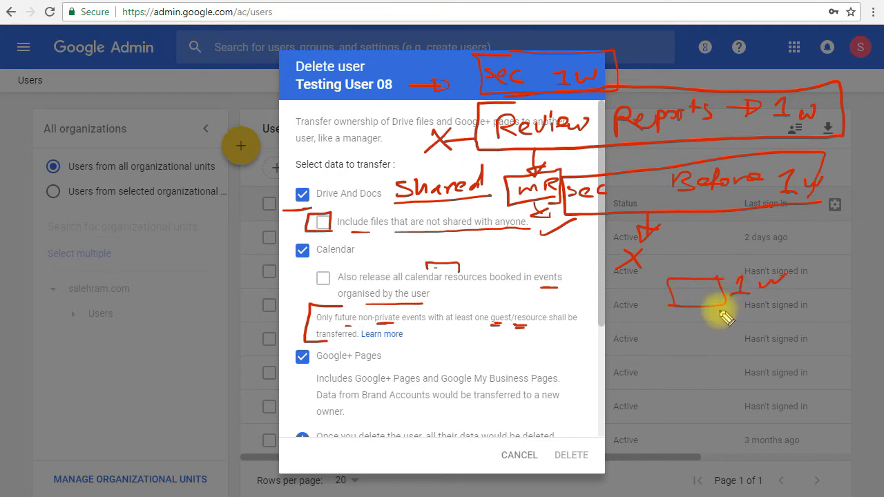
pyautogui.moveTo(720, 305)
pyautogui.mouseDown()
pyautogui.moveTo(722, 343)
pyautogui.moveTo(731, 330)
pyautogui.moveTo(736, 356)
pyautogui.moveTo(810, 350)
pyautogui.mouseUp()
pyautogui.moveTo(740, 371)
pyautogui.mouseDown()
pyautogui.moveTo(738, 388)
pyautogui.moveTo(742, 379)
pyautogui.mouseUp()
pyautogui.moveTo(756, 373); pyautogui.dragTo(842, 369)
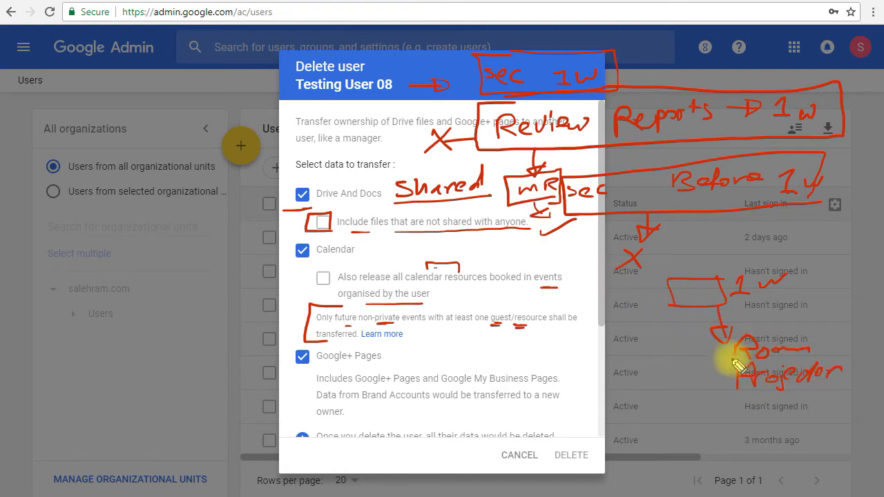
pyautogui.moveTo(730, 354)
pyautogui.mouseDown()
pyautogui.moveTo(697, 356)
pyautogui.moveTo(718, 362)
pyautogui.moveTo(684, 382)
pyautogui.mouseUp()
pyautogui.moveTo(698, 378); pyautogui.dragTo(691, 384)
pyautogui.moveTo(686, 347); pyautogui.dragTo(652, 388)
pyautogui.moveTo(651, 378); pyautogui.dragTo(663, 387)
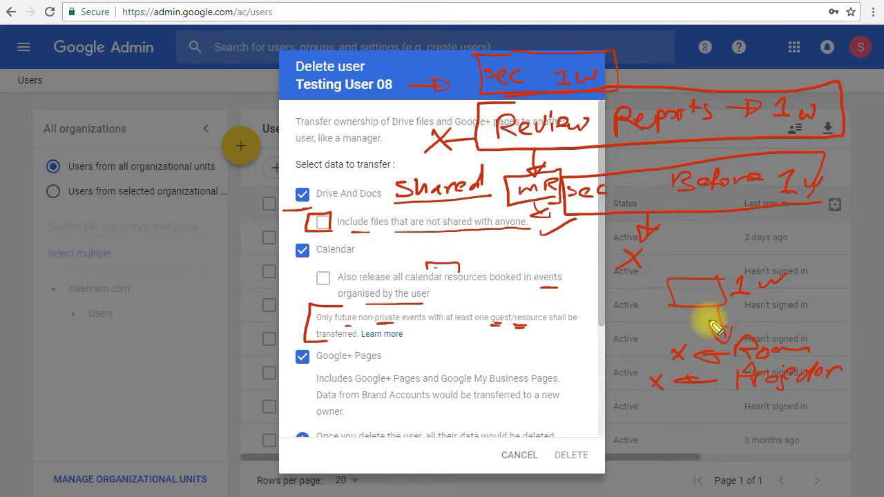
pyautogui.press('Escape')
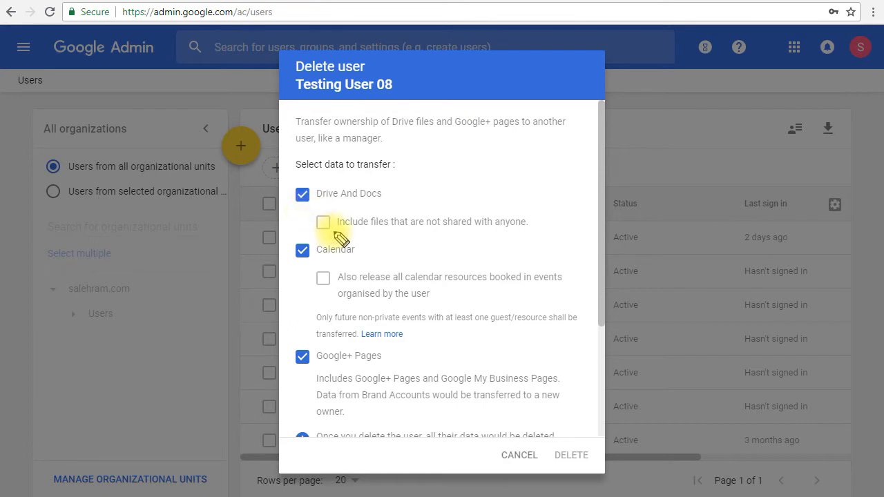
pyautogui.moveTo(309, 233)
pyautogui.mouseDown()
pyautogui.moveTo(328, 233)
pyautogui.moveTo(316, 229)
pyautogui.mouseUp()
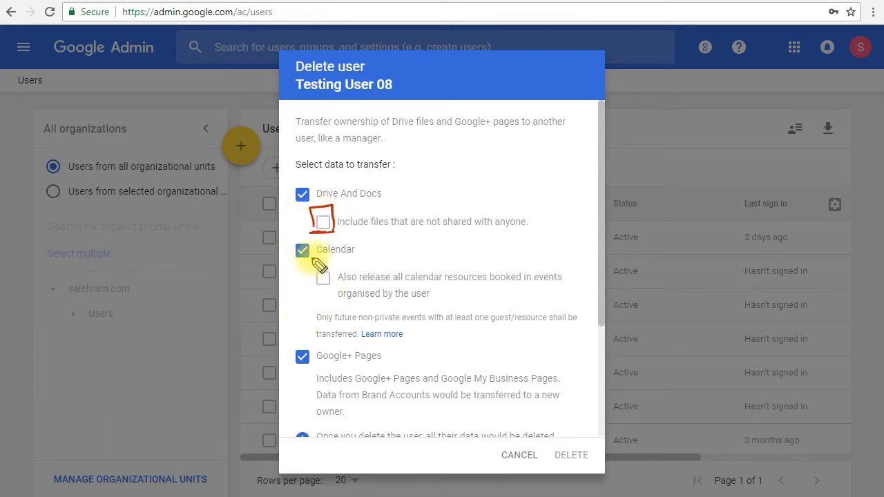
pyautogui.moveTo(332, 291)
pyautogui.mouseDown()
pyautogui.moveTo(316, 283)
pyautogui.moveTo(336, 272)
pyautogui.mouseUp()
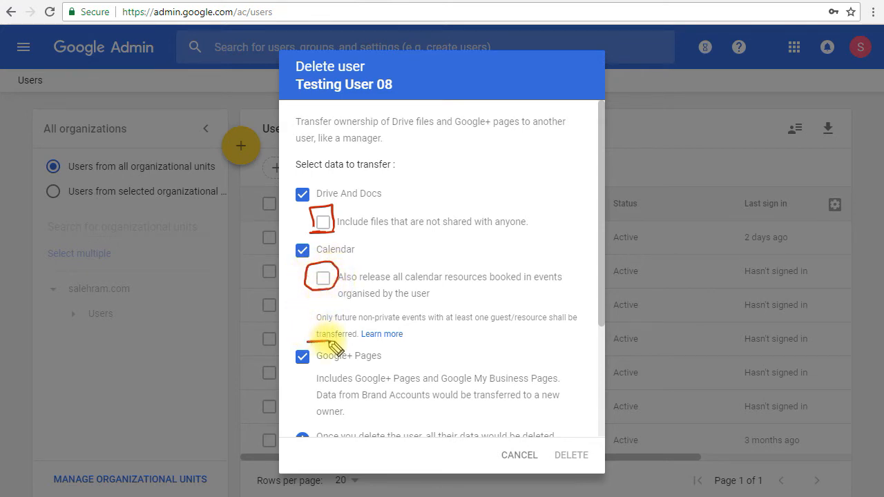
pyautogui.moveTo(331, 342); pyautogui.dragTo(336, 302)
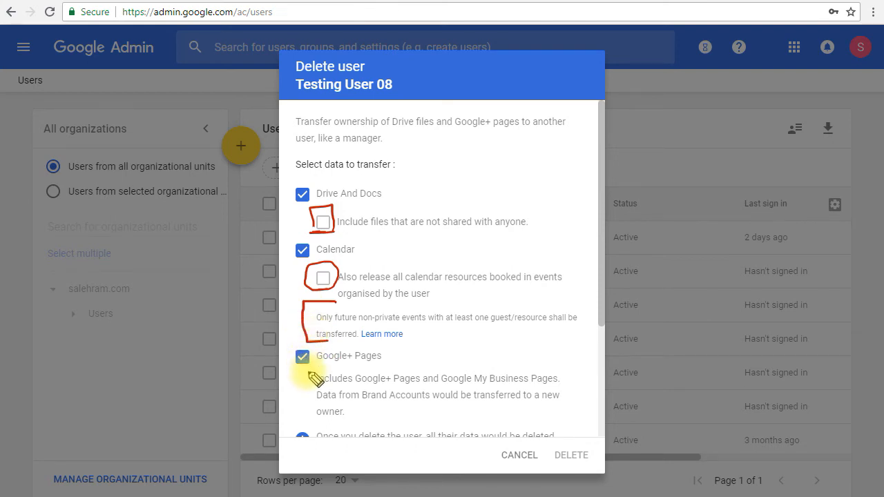
pyautogui.moveTo(316, 362); pyautogui.dragTo(385, 359)
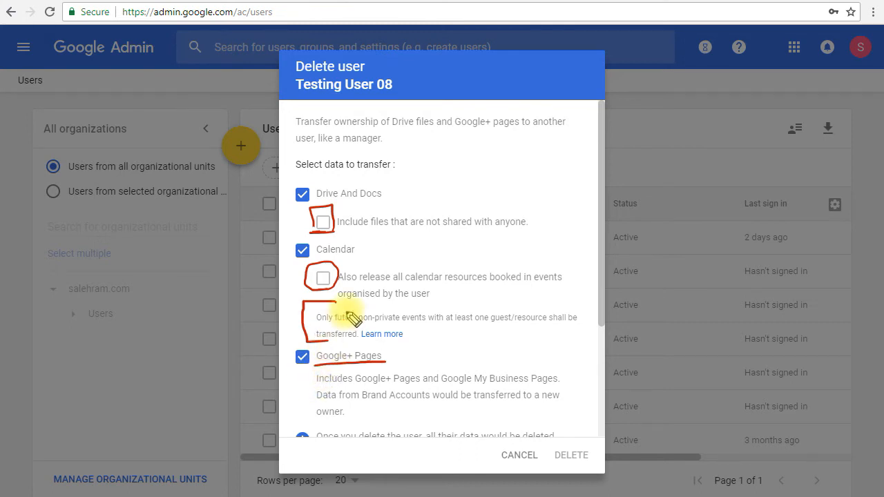
pyautogui.press('e')
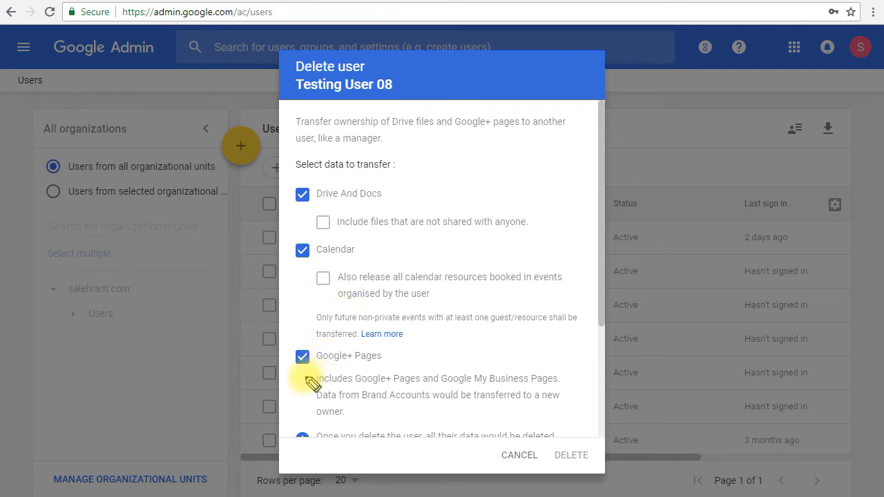
pyautogui.moveTo(650, 143)
pyautogui.mouseDown()
pyautogui.moveTo(633, 158)
pyautogui.moveTo(691, 147)
pyautogui.moveTo(737, 118)
pyautogui.moveTo(718, 138)
pyautogui.mouseUp()
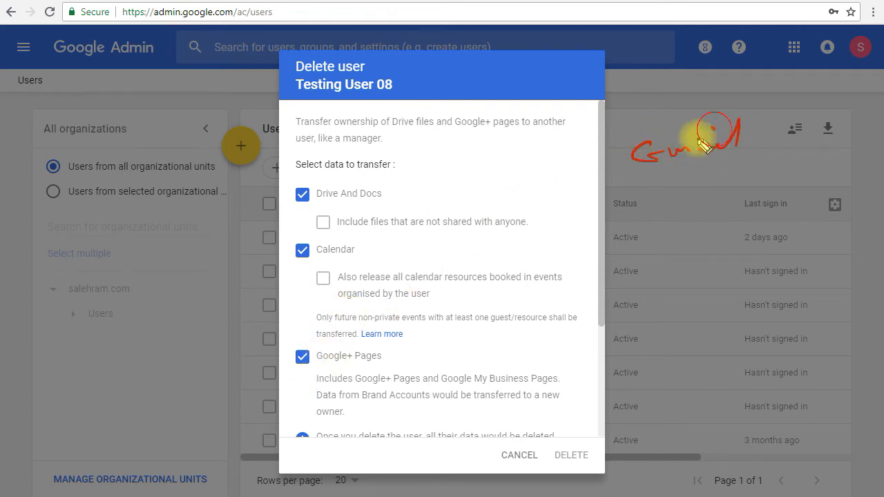
pyautogui.moveTo(558, 142)
pyautogui.mouseDown()
pyautogui.moveTo(584, 166)
pyautogui.moveTo(558, 166)
pyautogui.mouseUp()
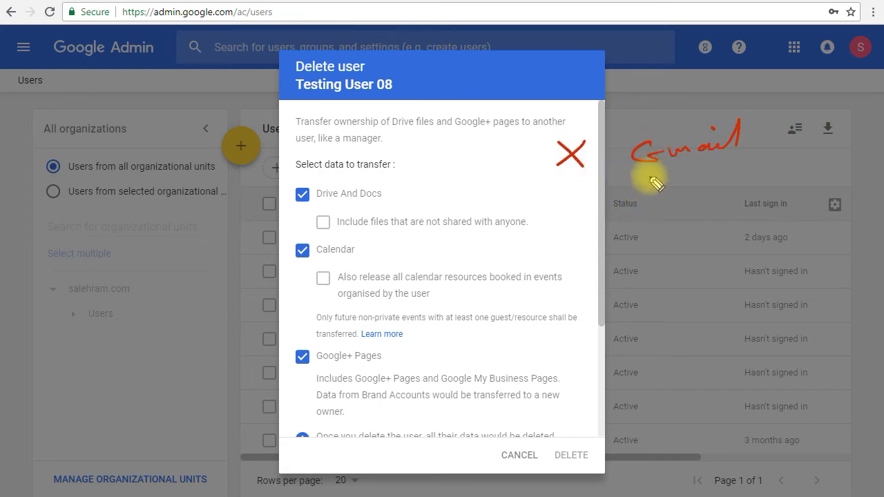
pyautogui.moveTo(655, 175)
pyautogui.mouseDown()
pyautogui.moveTo(656, 197)
pyautogui.moveTo(661, 183)
pyautogui.moveTo(687, 203)
pyautogui.moveTo(681, 257)
pyautogui.mouseUp()
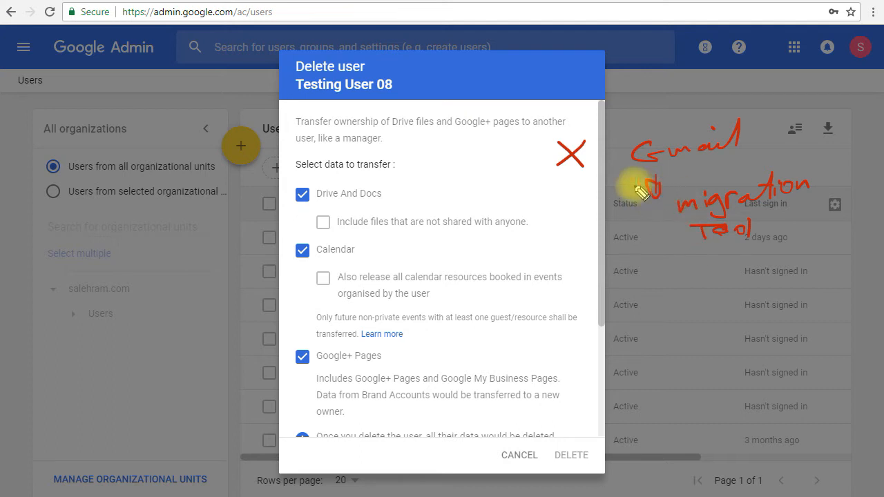
pyautogui.moveTo(596, 156); pyautogui.dragTo(613, 156)
pyautogui.moveTo(596, 165); pyautogui.dragTo(614, 164)
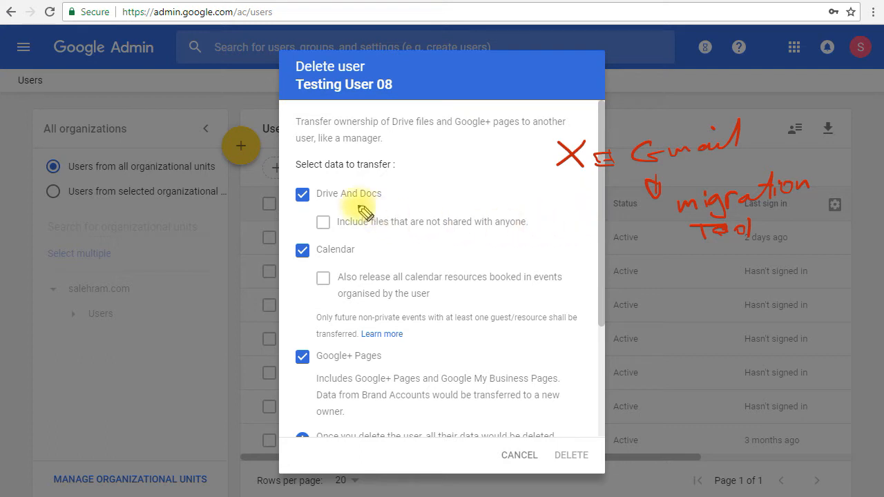
pyautogui.moveTo(296, 197)
pyautogui.mouseDown()
pyautogui.moveTo(261, 254)
pyautogui.moveTo(280, 252)
pyautogui.mouseUp()
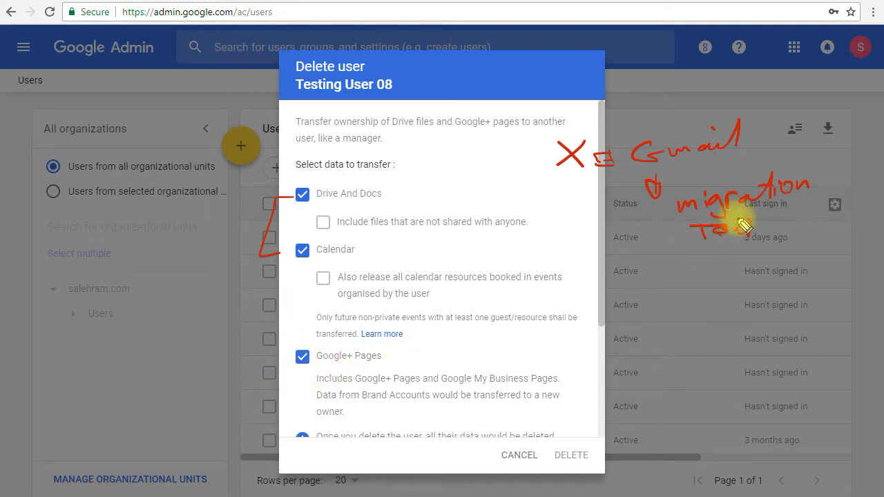
pyautogui.moveTo(698, 242)
pyautogui.mouseDown()
pyautogui.moveTo(695, 273)
pyautogui.moveTo(666, 300)
pyautogui.moveTo(686, 318)
pyautogui.moveTo(721, 296)
pyautogui.moveTo(691, 320)
pyautogui.mouseUp()
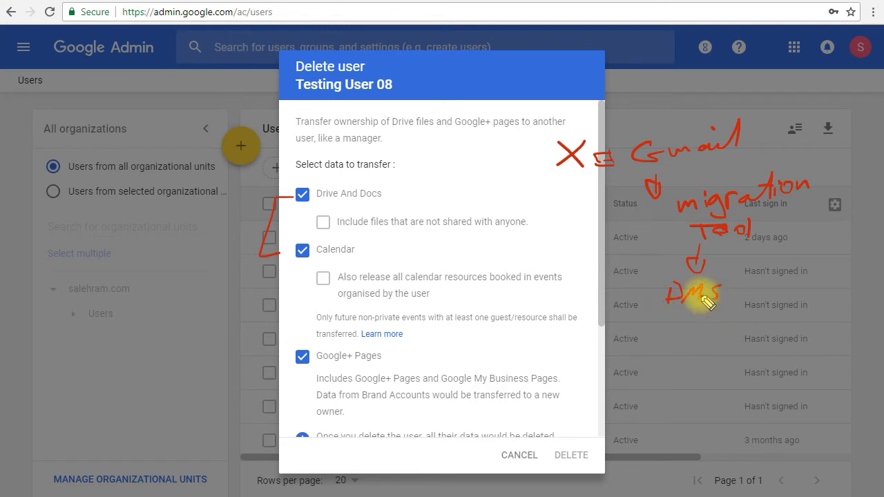
pyautogui.moveTo(665, 309); pyautogui.dragTo(718, 310)
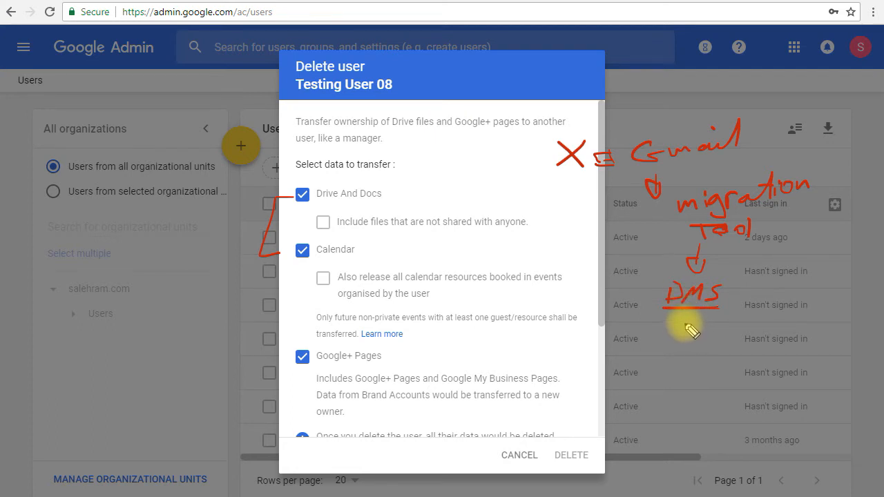
pyautogui.moveTo(622, 357)
pyautogui.mouseDown()
pyautogui.moveTo(695, 364)
pyautogui.moveTo(733, 349)
pyautogui.moveTo(726, 379)
pyautogui.mouseUp()
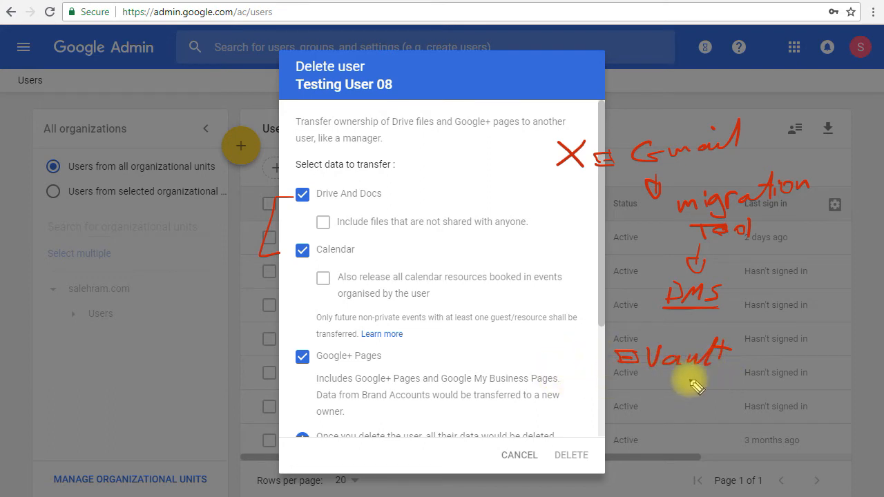
pyautogui.moveTo(735, 360); pyautogui.dragTo(787, 356)
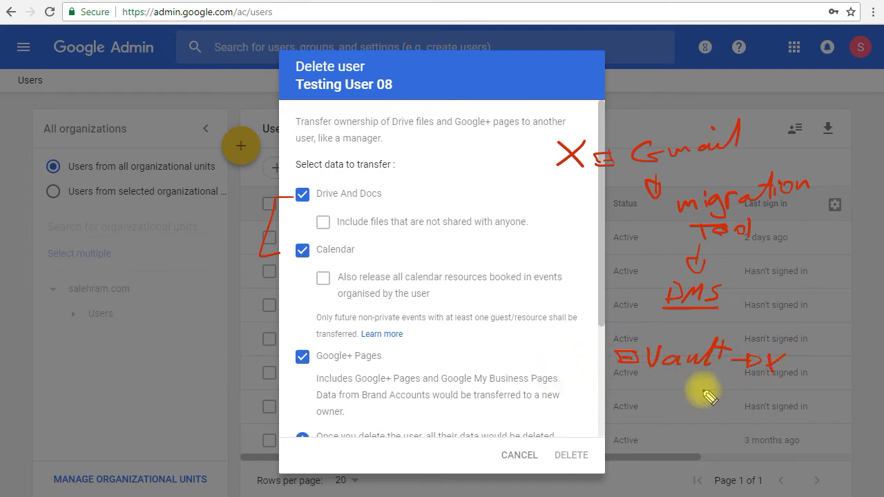
pyautogui.moveTo(667, 365)
pyautogui.mouseDown()
pyautogui.moveTo(665, 384)
pyautogui.moveTo(674, 377)
pyautogui.moveTo(602, 398)
pyautogui.moveTo(653, 406)
pyautogui.mouseUp()
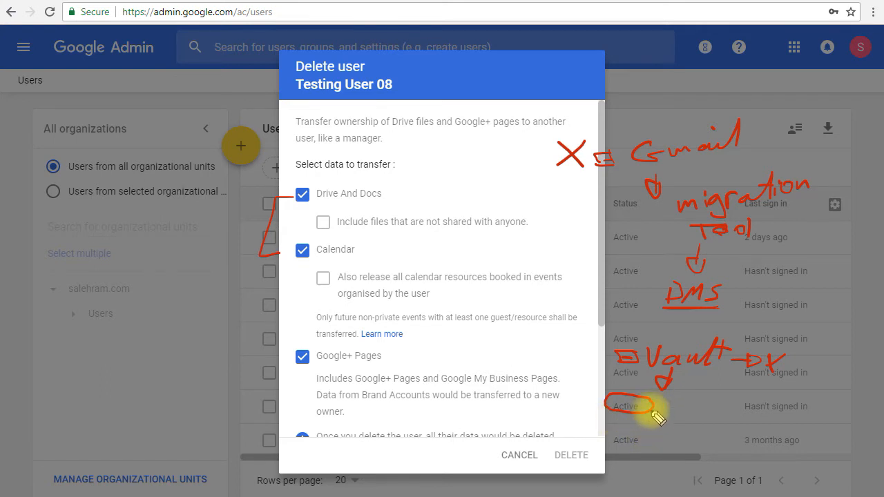
pyautogui.moveTo(637, 415)
pyautogui.mouseDown()
pyautogui.moveTo(647, 423)
pyautogui.moveTo(731, 414)
pyautogui.mouseUp()
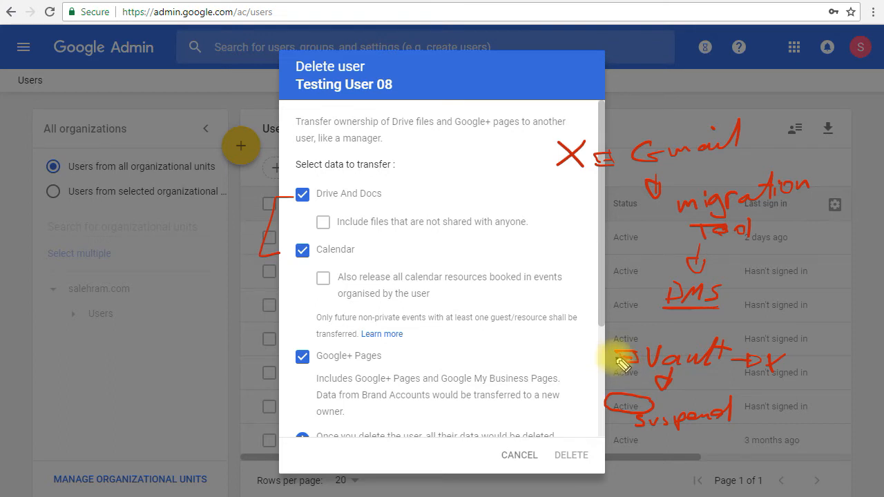
pyautogui.moveTo(578, 357)
pyautogui.mouseDown()
pyautogui.moveTo(608, 353)
pyautogui.moveTo(583, 362)
pyautogui.mouseUp()
pyautogui.moveTo(514, 348)
pyautogui.mouseDown()
pyautogui.moveTo(559, 350)
pyautogui.moveTo(515, 373)
pyautogui.moveTo(550, 368)
pyautogui.mouseUp()
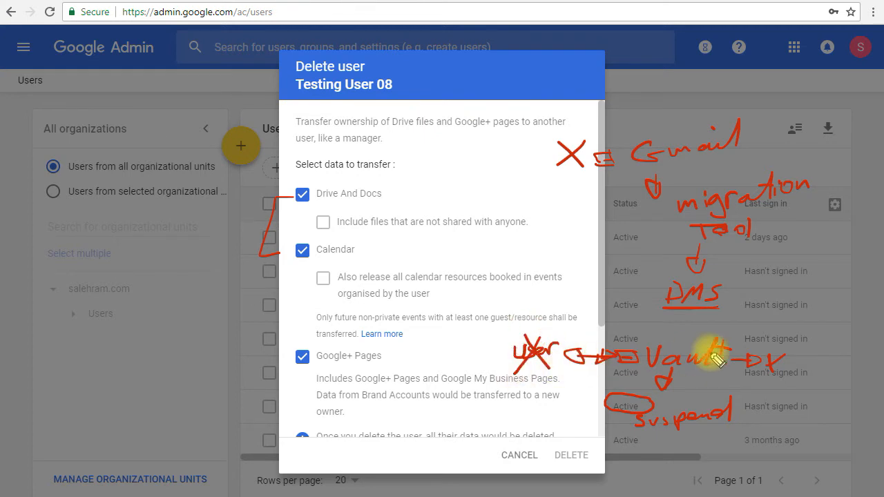
pyautogui.moveTo(663, 335); pyautogui.dragTo(695, 382)
pyautogui.moveTo(703, 335); pyautogui.dragTo(664, 379)
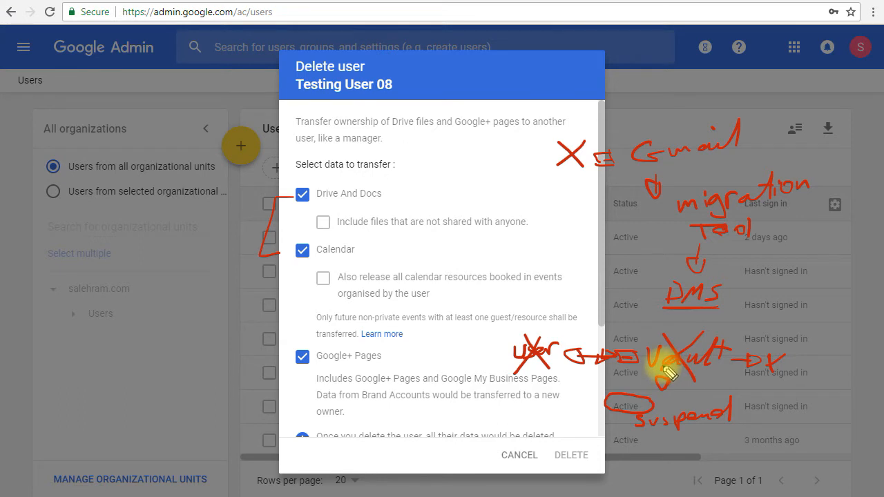
pyautogui.press('Escape')
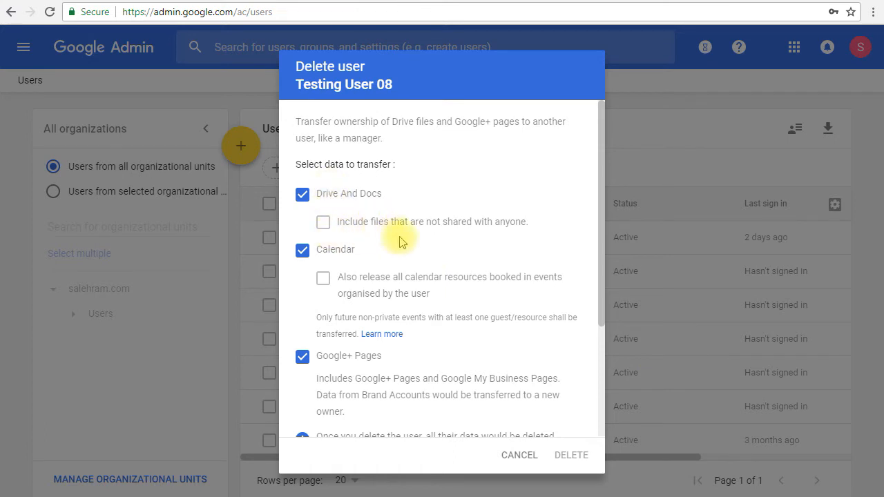
# Search for tuser, choose Testing User 03 as the recipient of the transferred data, and delete Testing User 08
pyautogui.scroll(-3, 411, 290)
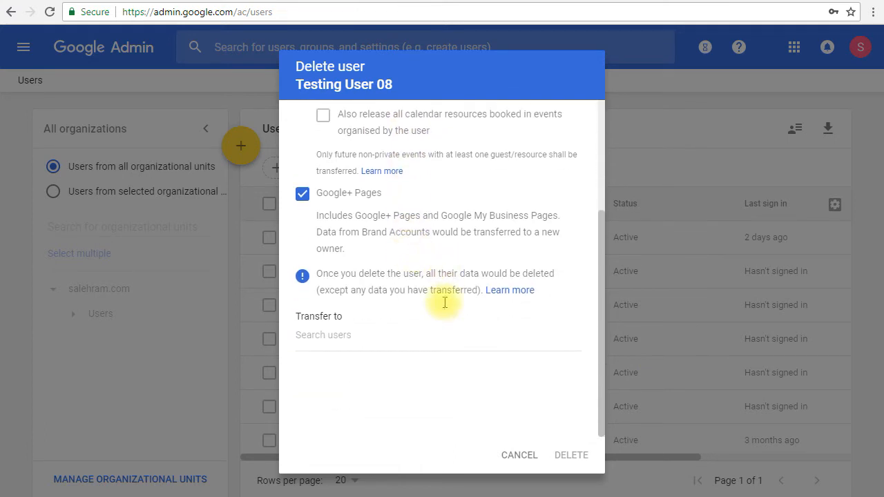
pyautogui.click(347, 337)
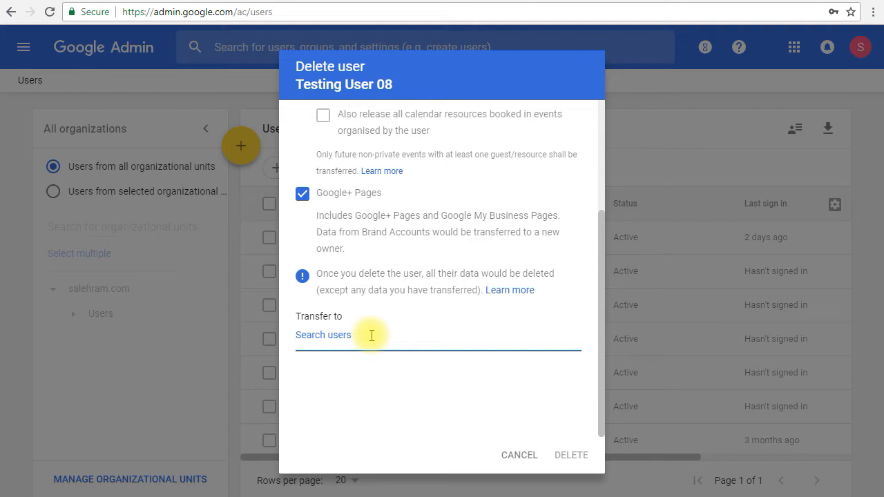
pyautogui.write('tuser')
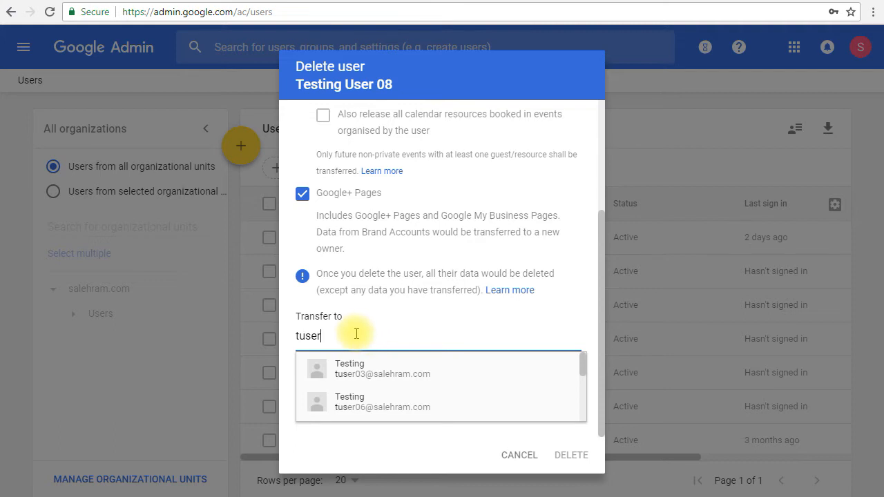
pyautogui.click(360, 373)
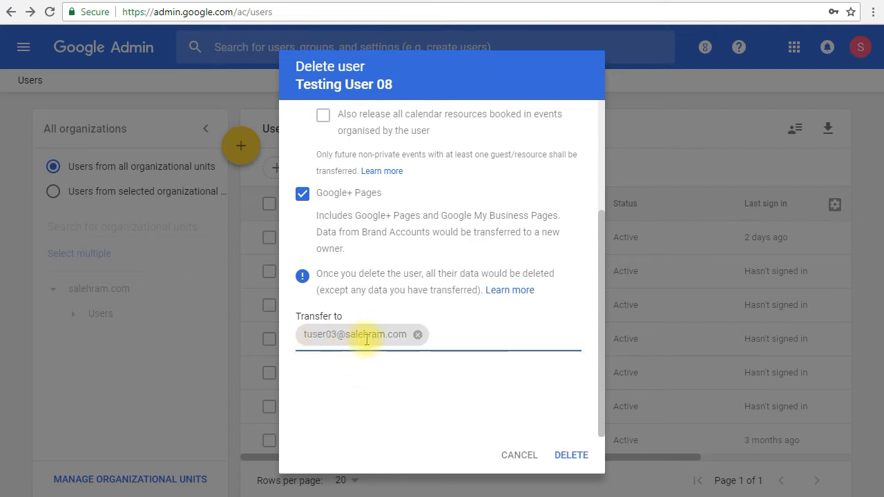
pyautogui.click(570, 456)
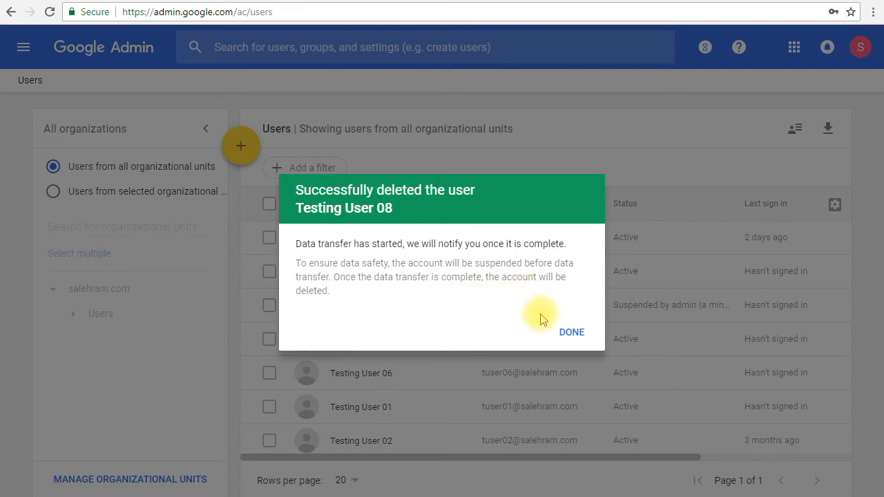
pyautogui.click(571, 333)
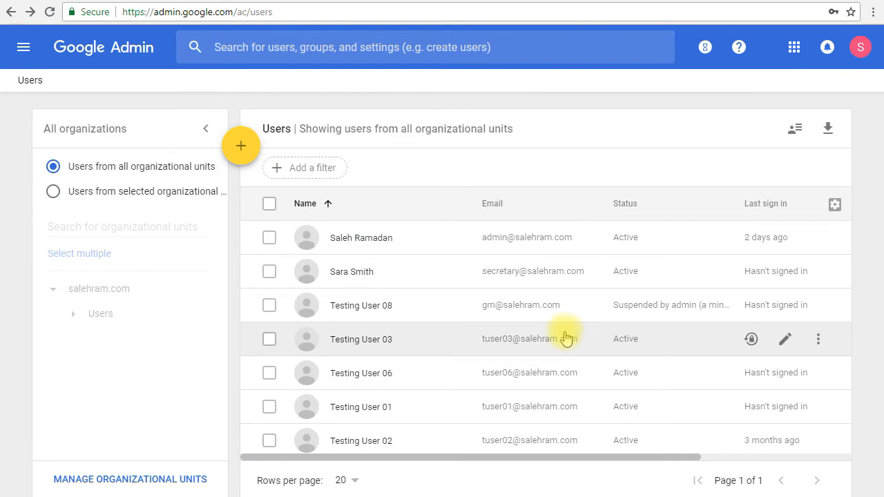
# Filter the users list by data transfer status In progress
pyautogui.click(305, 168)
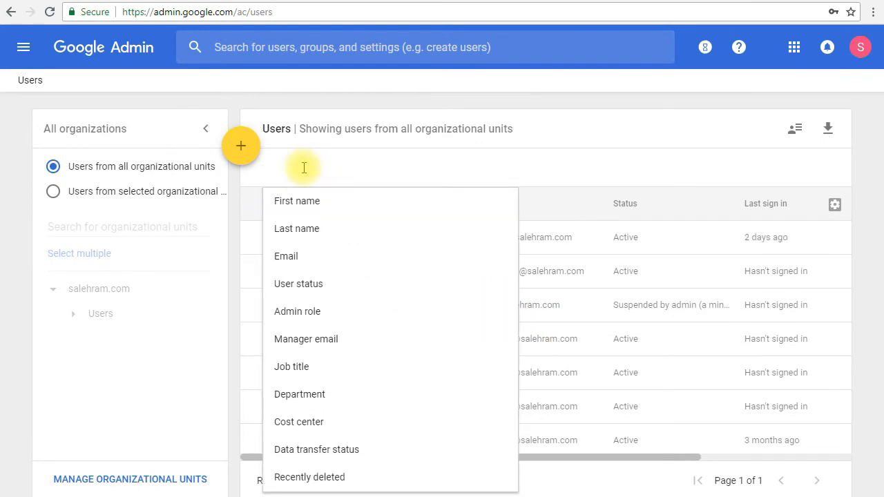
pyautogui.click(376, 462)
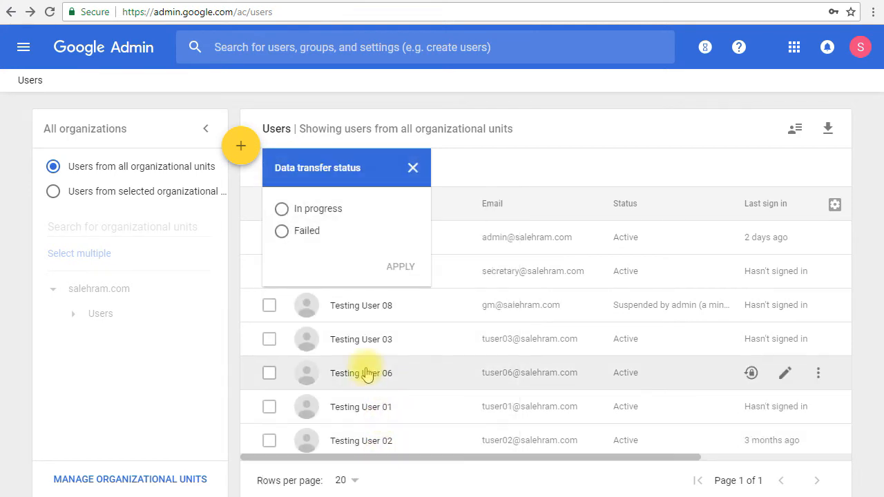
pyautogui.click(283, 210)
pyautogui.click(402, 270)
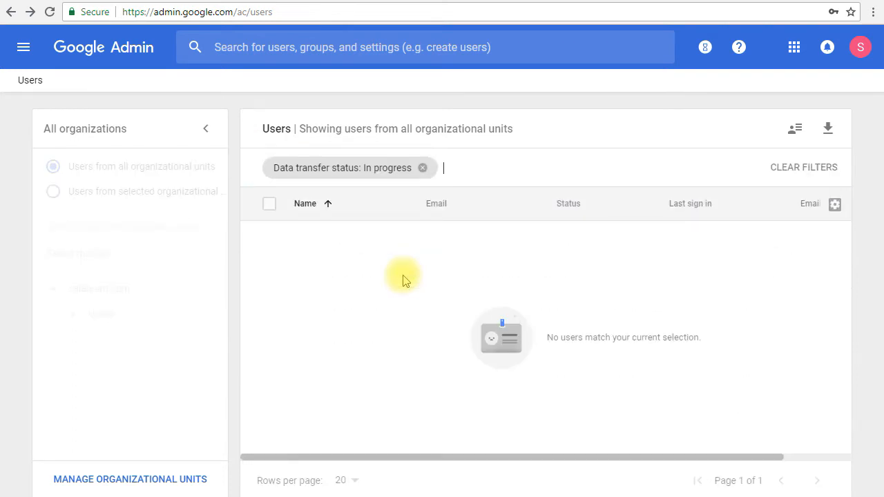
# Replace the users list filter with data transfer status Failed
pyautogui.click(423, 168)
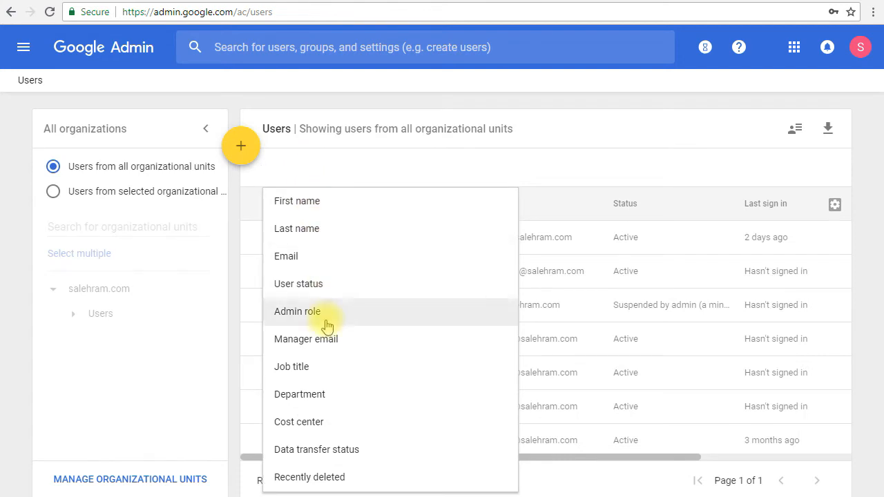
pyautogui.click(339, 450)
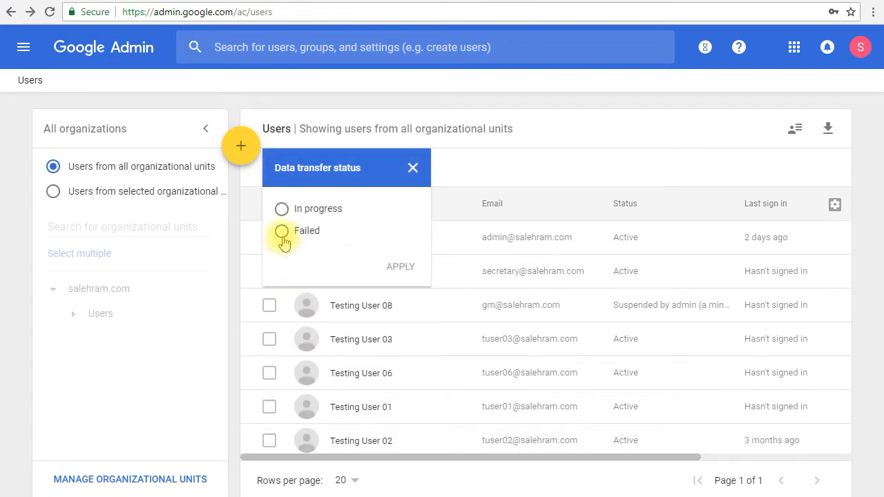
pyautogui.click(282, 231)
pyautogui.click(391, 268)
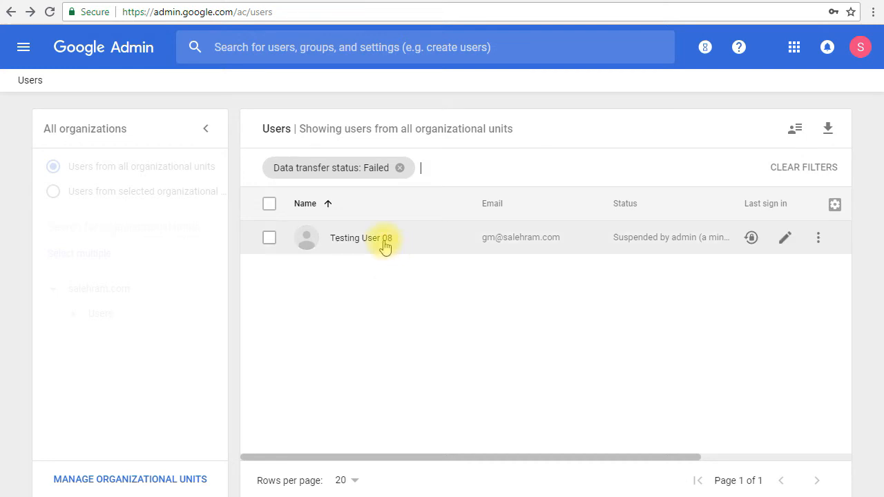
# Show the exceptions of Testing User 08 and start a retry of the failed data transfer
pyautogui.click(385, 245)
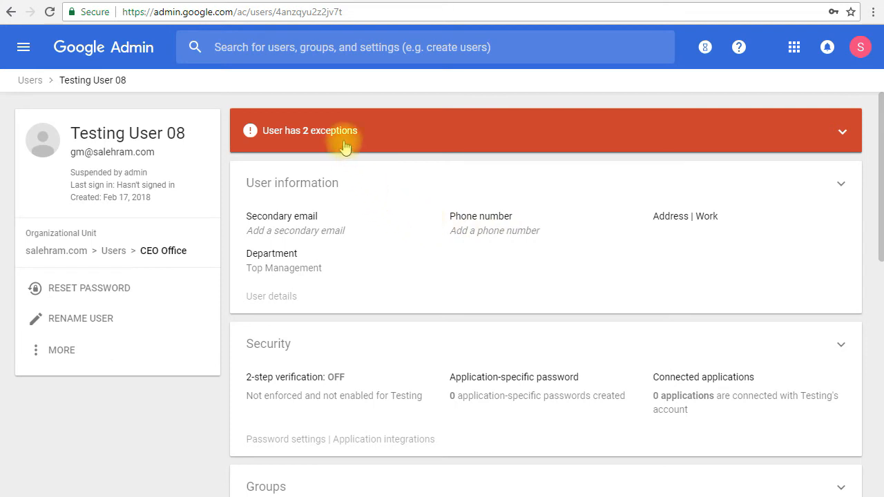
pyautogui.click(431, 128)
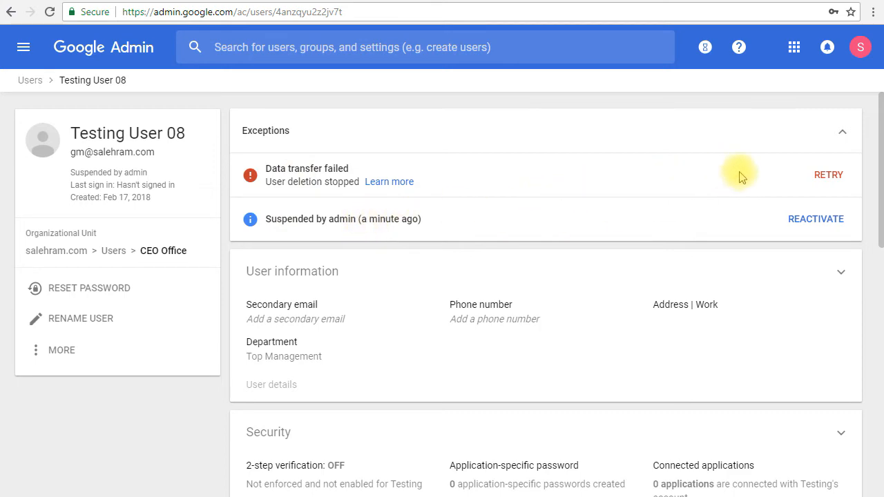
pyautogui.click(822, 176)
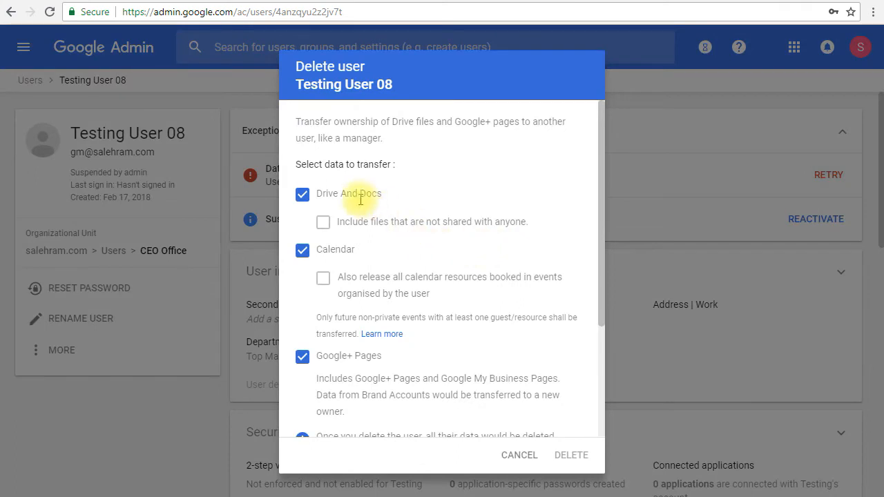
# Choose Testing User 03 as the recipient of the transferred data and delete Testing User 08
pyautogui.scroll(-3, 370, 199)
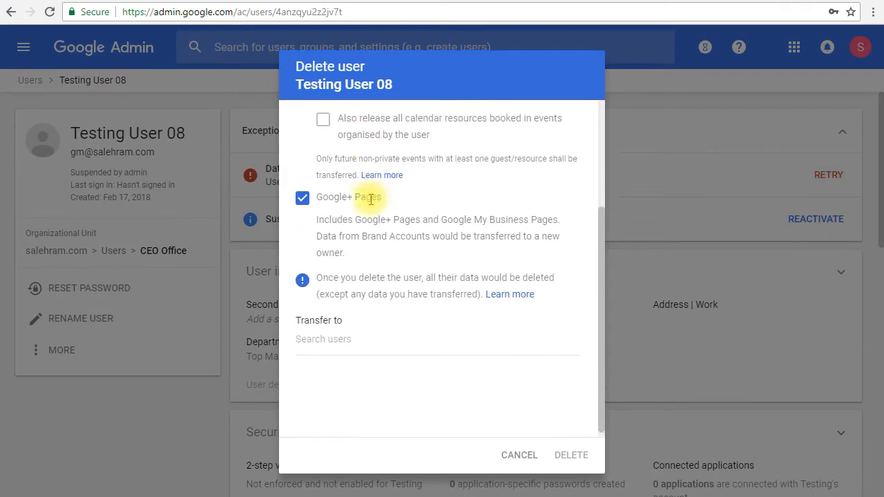
pyautogui.click(384, 337)
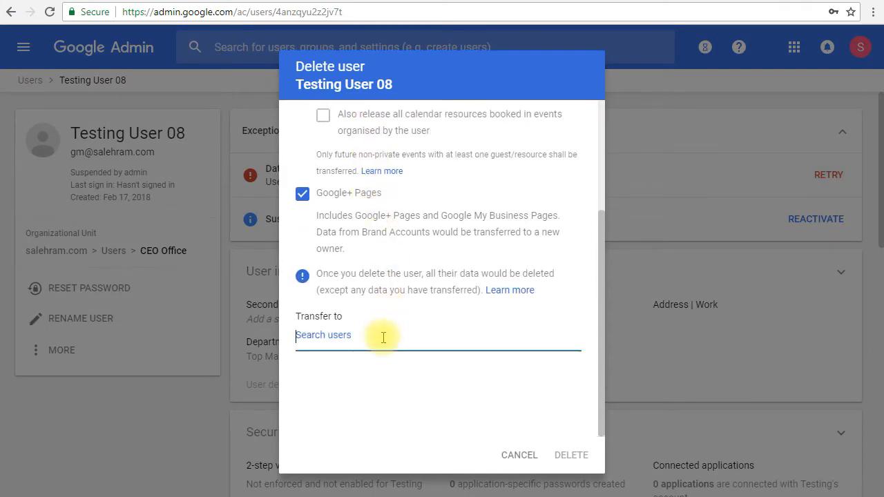
pyautogui.write('t')
pyautogui.press('Return')
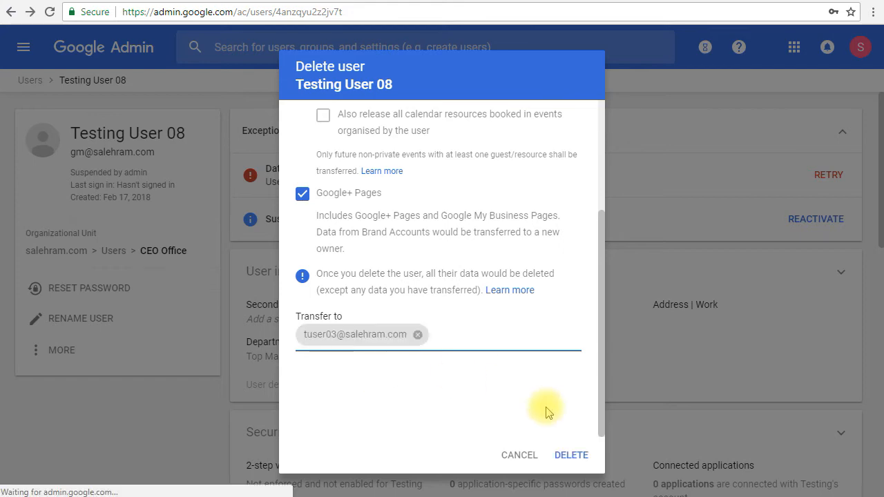
pyautogui.click(568, 455)
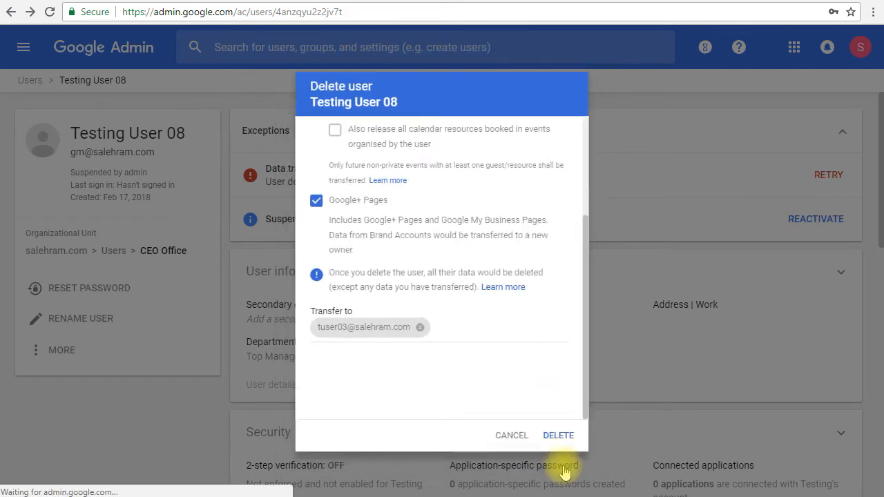
pyautogui.click(580, 332)
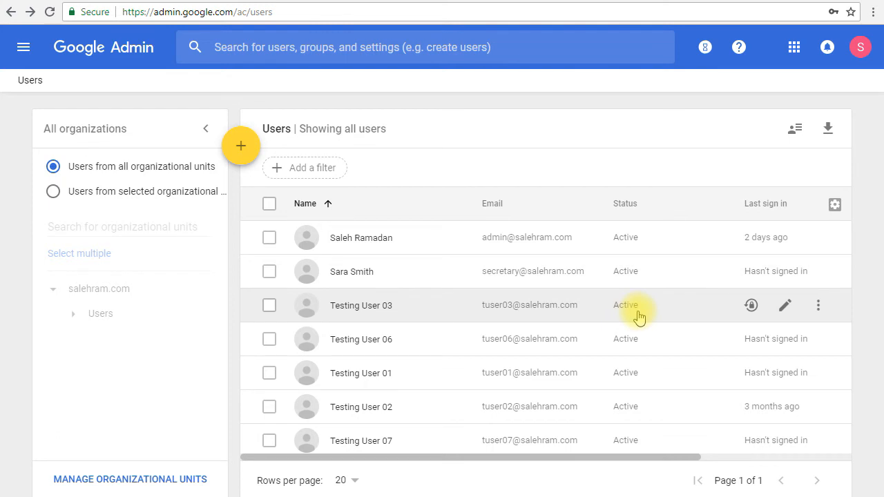
pyautogui.click(324, 166)
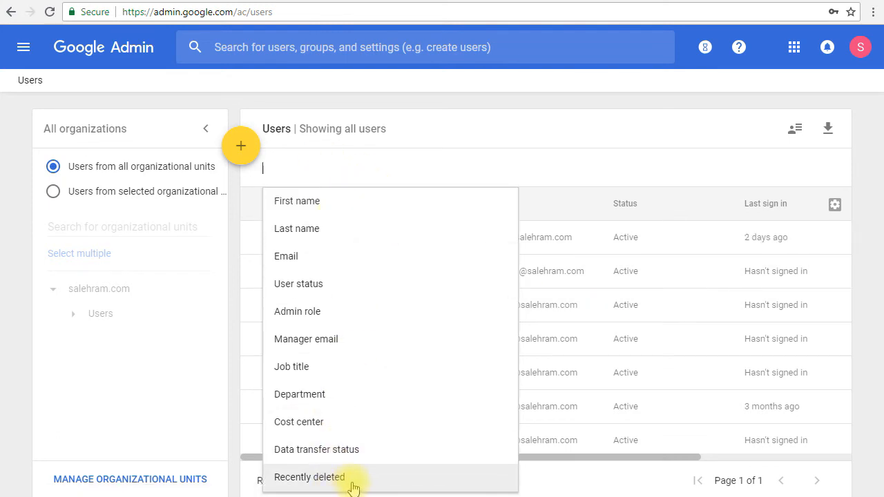
pyautogui.click(455, 140)
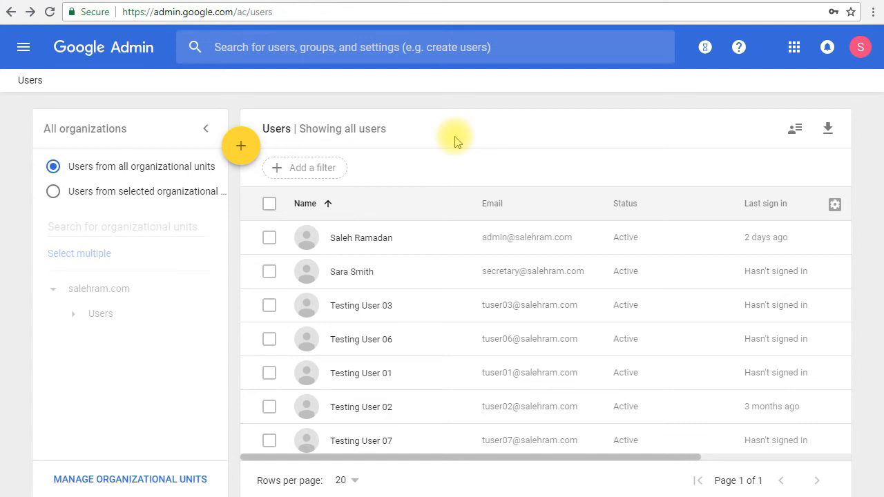
# Delete Testing User 06 with the transfer of Drive And Docs, Calendar and Google+ Pages data deselected
pyautogui.click(269, 339)
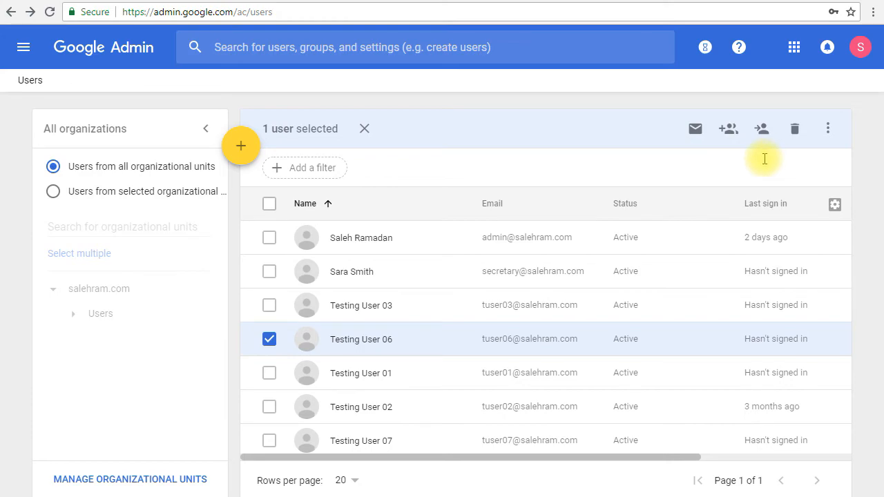
pyautogui.click(792, 132)
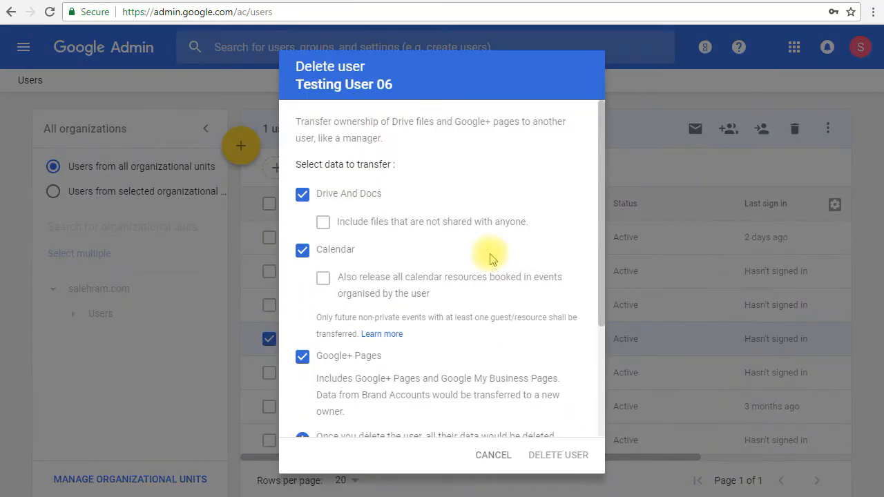
pyautogui.click(303, 196)
pyautogui.click(302, 250)
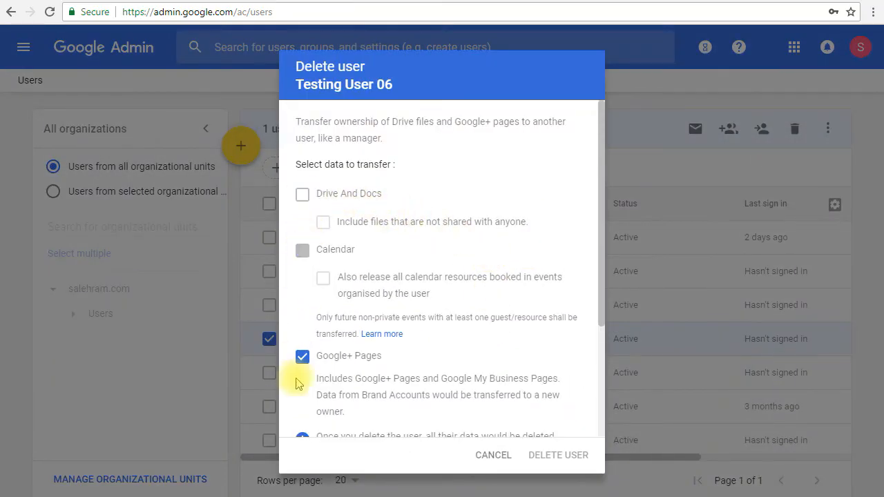
pyautogui.click(303, 358)
pyautogui.scroll(-2, 351, 356)
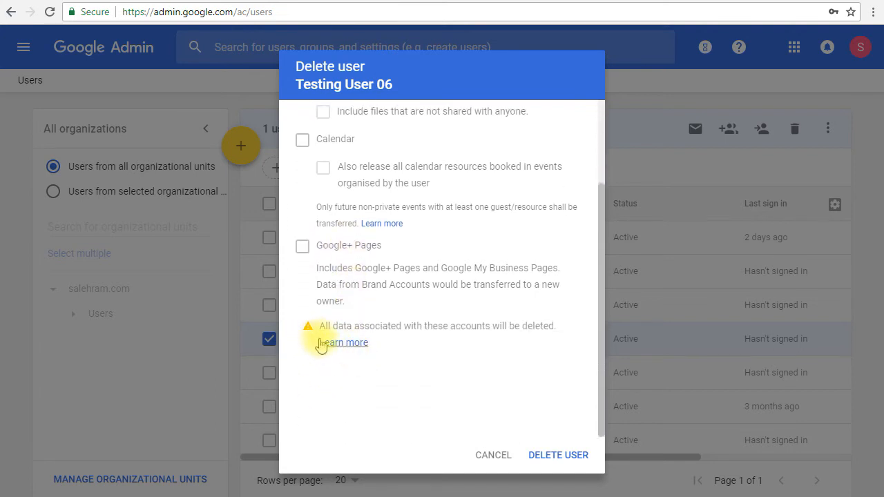
pyautogui.click(560, 457)
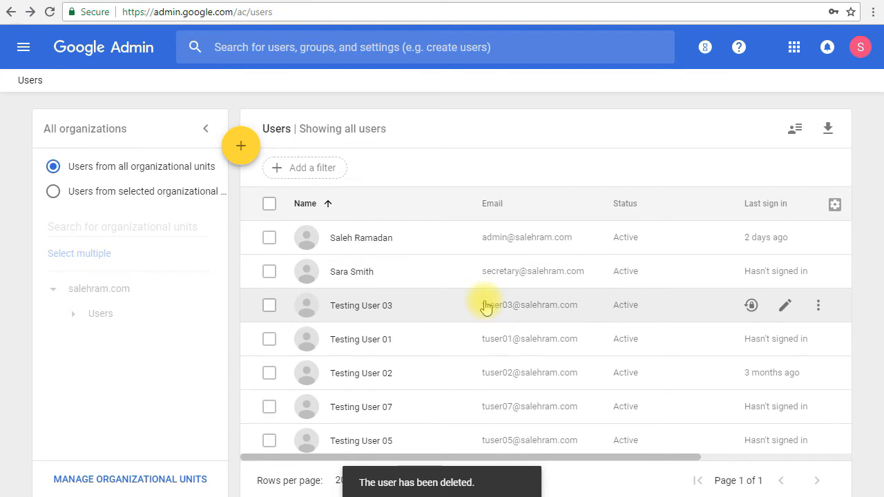
# Filter the users list by Recently deleted
pyautogui.click(322, 171)
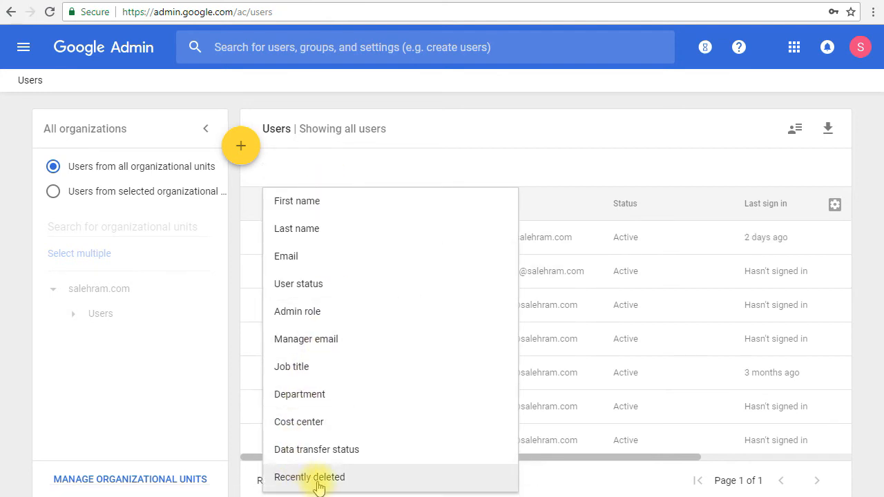
pyautogui.click(359, 485)
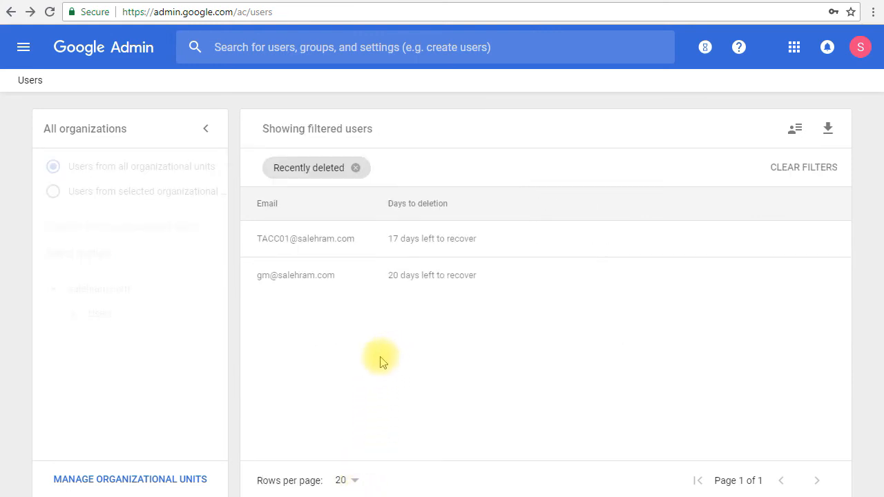
pyautogui.moveTo(362, 292)
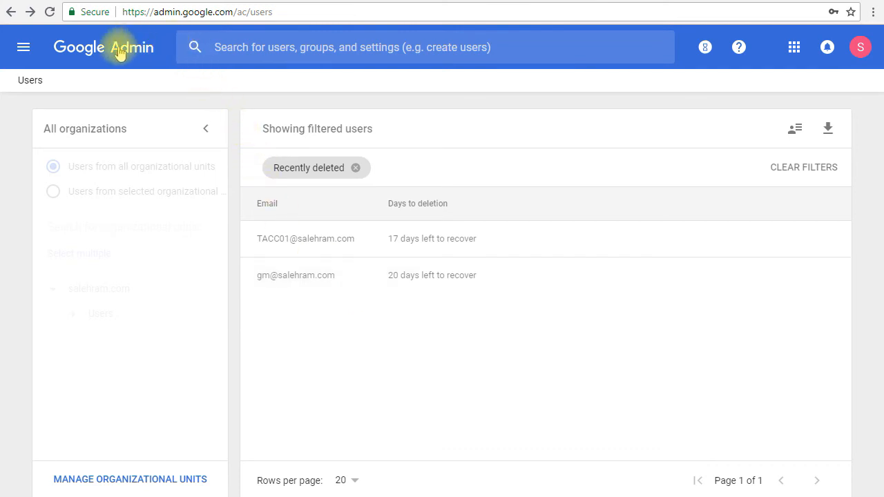
# Reload the recently deleted users list and open the recovery details for the former Testing User 08 account
pyautogui.click(47, 12)
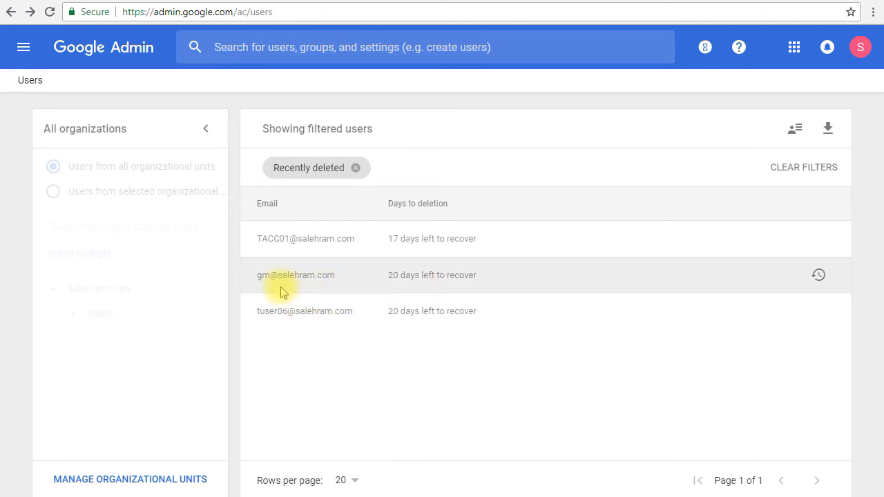
pyautogui.click(819, 276)
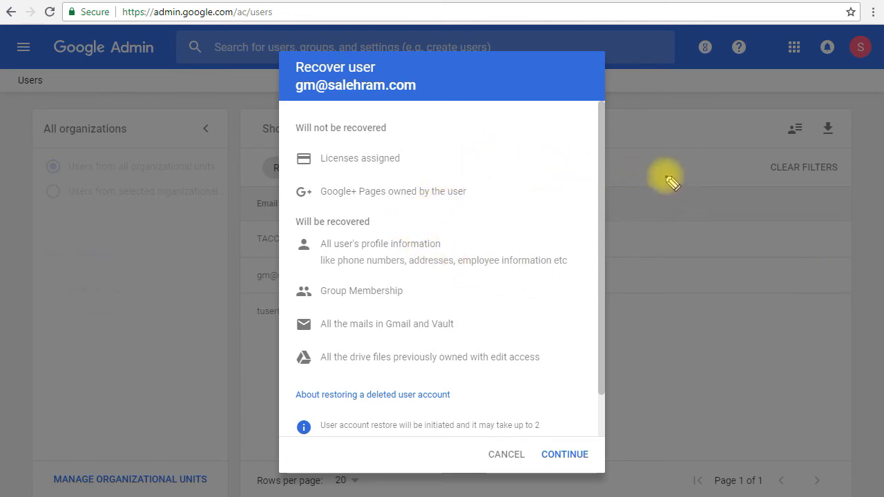
pyautogui.moveTo(665, 181)
pyautogui.mouseDown()
pyautogui.moveTo(705, 173)
pyautogui.moveTo(725, 187)
pyautogui.moveTo(764, 181)
pyautogui.mouseUp()
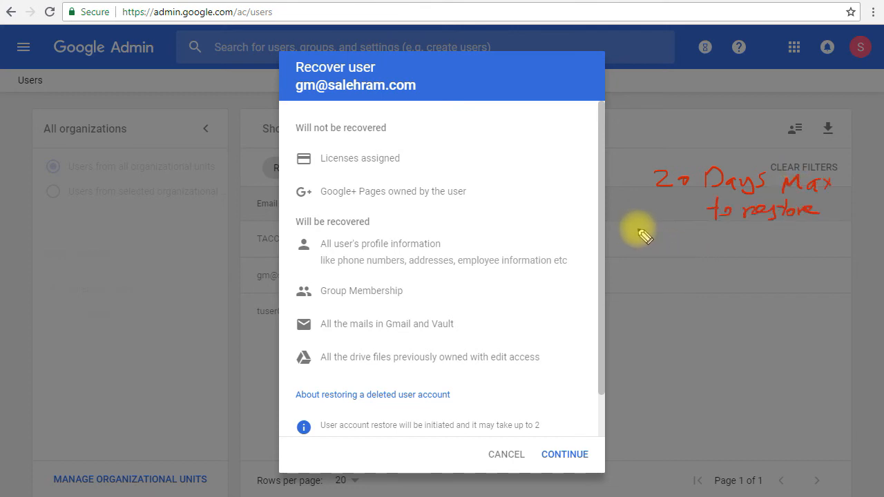
pyautogui.moveTo(625, 173); pyautogui.dragTo(608, 193)
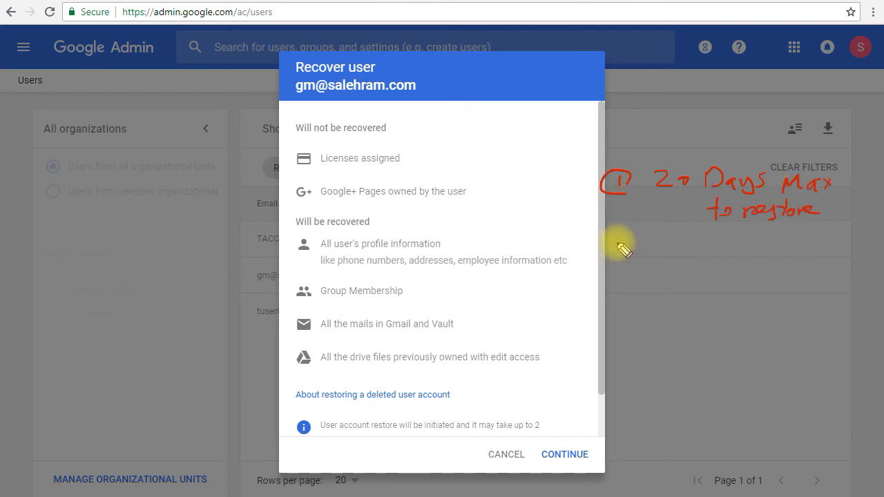
pyautogui.moveTo(622, 249)
pyautogui.mouseDown()
pyautogui.moveTo(622, 237)
pyautogui.moveTo(642, 248)
pyautogui.mouseUp()
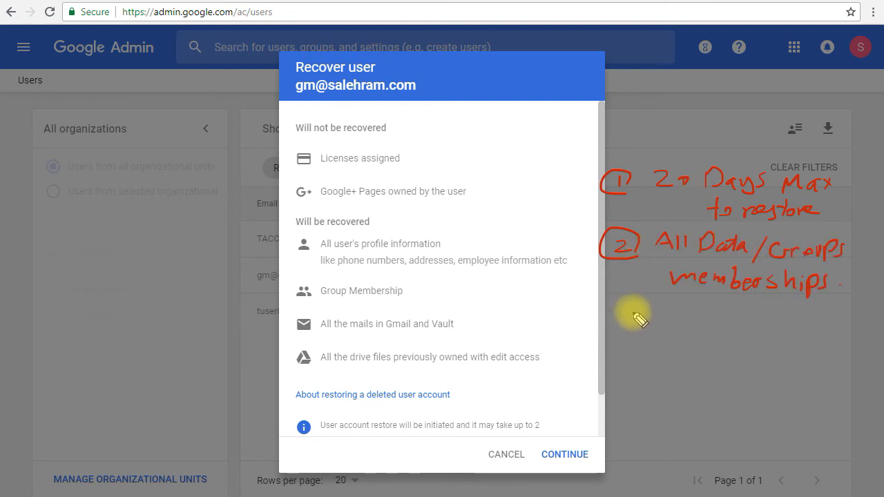
pyautogui.moveTo(631, 317)
pyautogui.mouseDown()
pyautogui.moveTo(618, 312)
pyautogui.moveTo(632, 327)
pyautogui.moveTo(626, 319)
pyautogui.mouseUp()
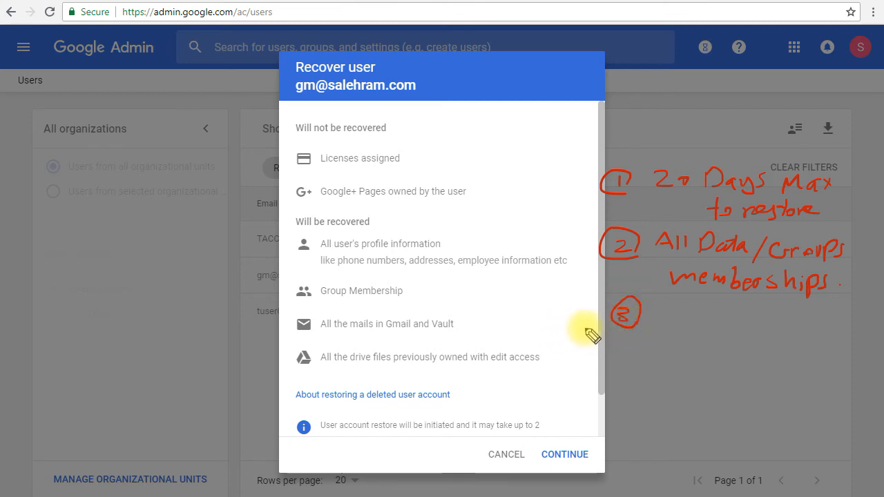
pyautogui.moveTo(651, 309); pyautogui.dragTo(674, 309)
pyautogui.moveTo(661, 309); pyautogui.dragTo(663, 323)
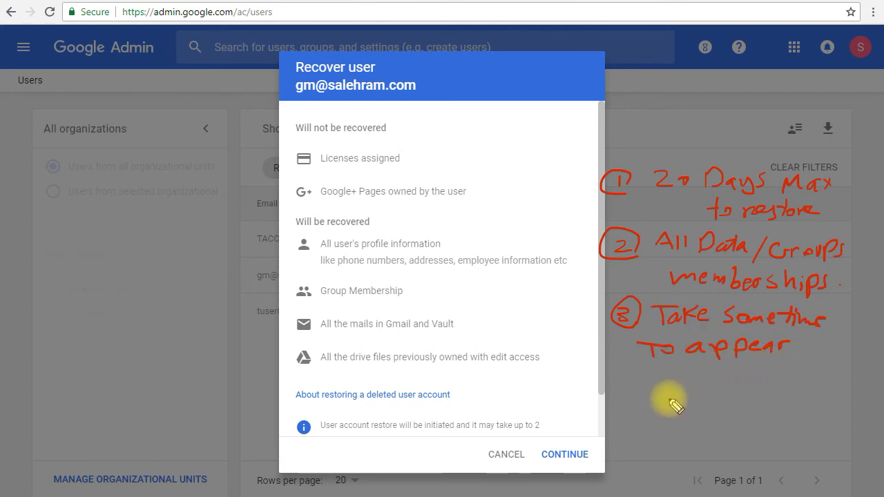
pyautogui.moveTo(630, 367); pyautogui.dragTo(839, 371)
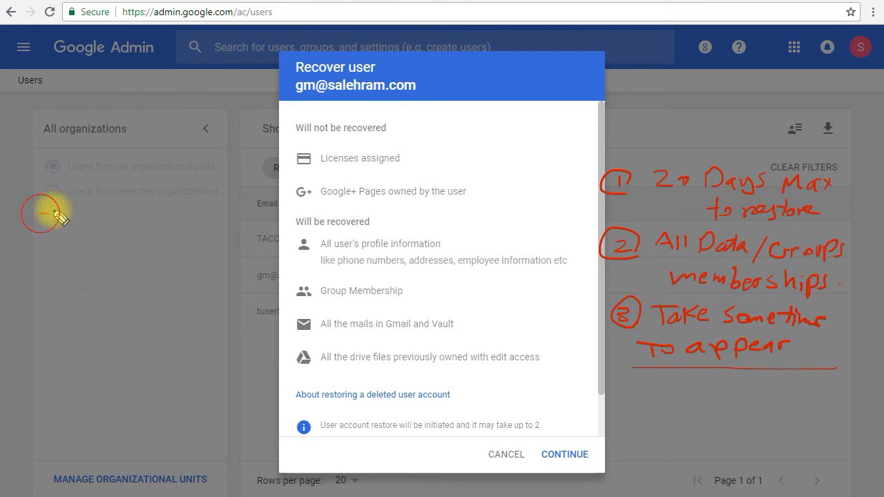
pyautogui.moveTo(47, 207)
pyautogui.mouseDown()
pyautogui.moveTo(34, 212)
pyautogui.moveTo(52, 207)
pyautogui.mouseUp()
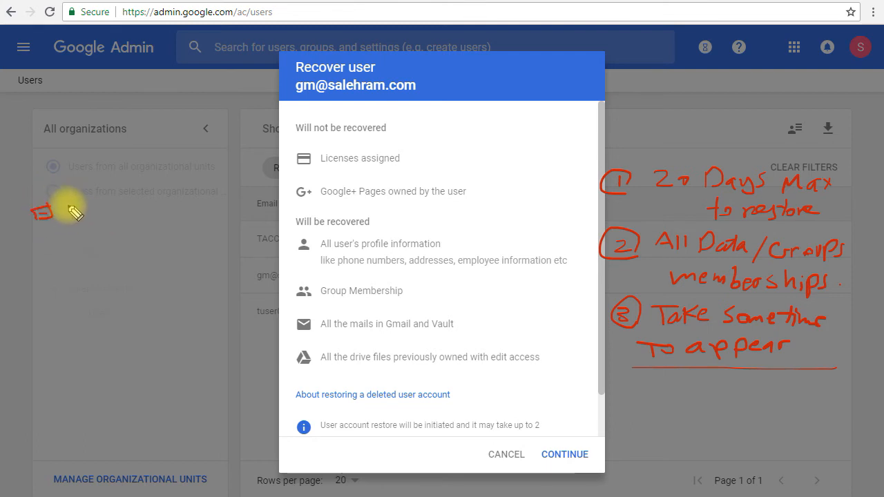
pyautogui.moveTo(69, 205)
pyautogui.mouseDown()
pyautogui.moveTo(143, 202)
pyautogui.moveTo(223, 185)
pyautogui.mouseUp()
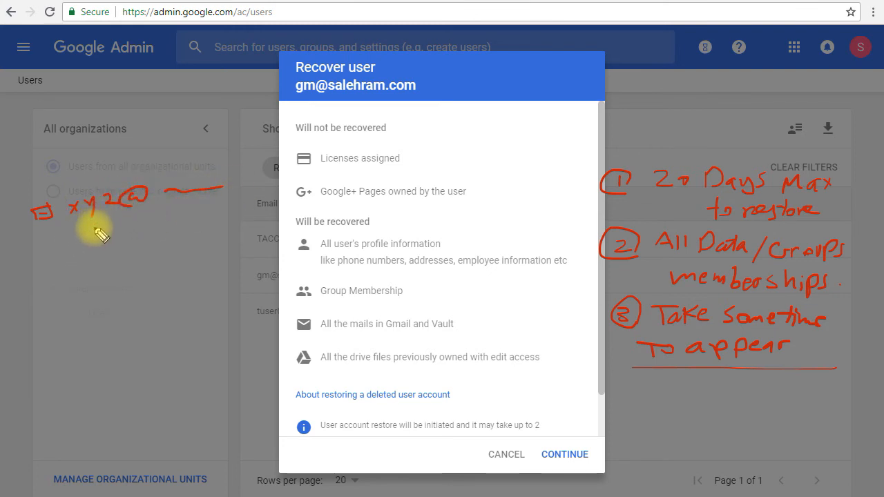
pyautogui.moveTo(111, 220)
pyautogui.mouseDown()
pyautogui.moveTo(99, 231)
pyautogui.moveTo(158, 246)
pyautogui.moveTo(182, 232)
pyautogui.moveTo(174, 238)
pyautogui.mouseUp()
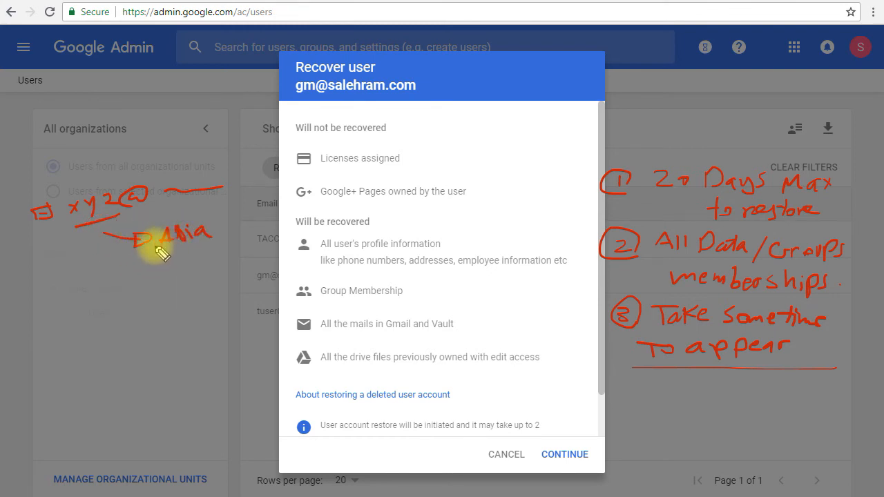
pyautogui.moveTo(64, 224)
pyautogui.mouseDown()
pyautogui.moveTo(57, 228)
pyautogui.moveTo(68, 230)
pyautogui.mouseUp()
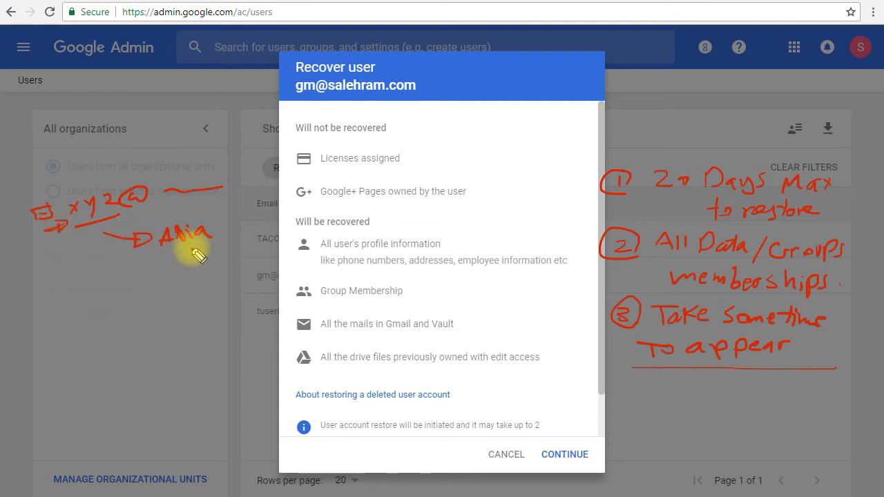
pyautogui.moveTo(202, 252)
pyautogui.mouseDown()
pyautogui.moveTo(219, 247)
pyautogui.moveTo(214, 257)
pyautogui.mouseUp()
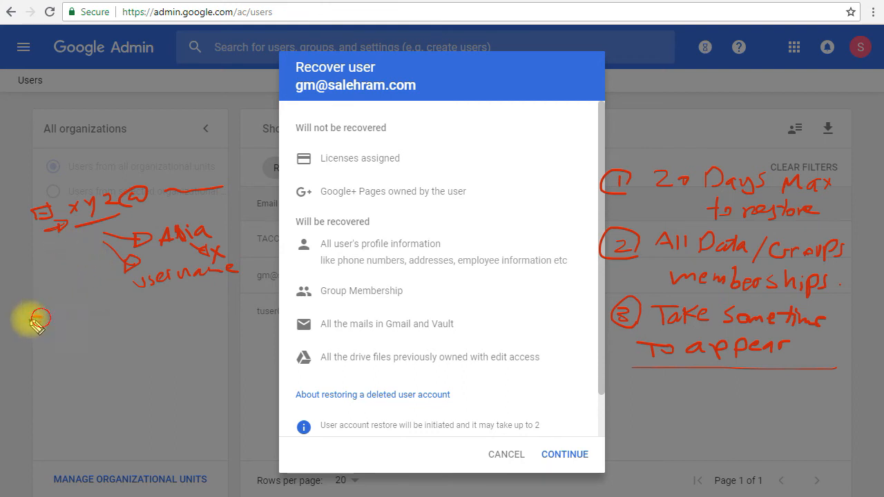
pyautogui.moveTo(30, 318); pyautogui.dragTo(29, 326)
pyautogui.moveTo(30, 317)
pyautogui.mouseDown()
pyautogui.moveTo(42, 318)
pyautogui.moveTo(31, 327)
pyautogui.moveTo(65, 315)
pyautogui.moveTo(205, 319)
pyautogui.moveTo(233, 306)
pyautogui.moveTo(381, 322)
pyautogui.moveTo(411, 305)
pyautogui.mouseUp()
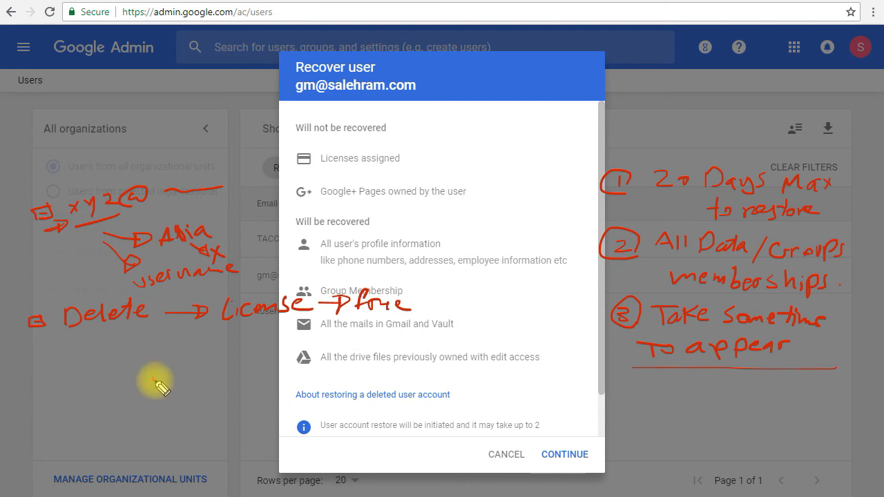
pyautogui.moveTo(155, 378)
pyautogui.mouseDown()
pyautogui.moveTo(192, 386)
pyautogui.moveTo(183, 377)
pyautogui.moveTo(178, 414)
pyautogui.mouseUp()
pyautogui.moveTo(196, 398); pyautogui.dragTo(198, 409)
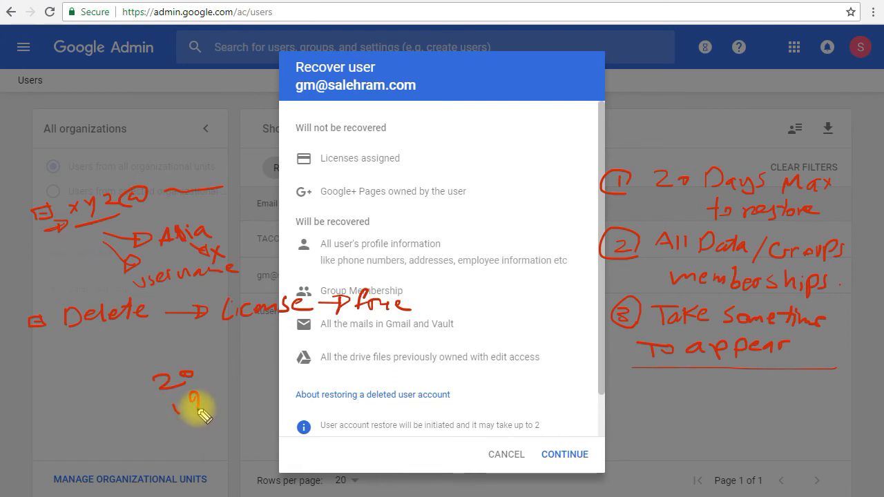
pyautogui.moveTo(234, 408)
pyautogui.mouseDown()
pyautogui.moveTo(267, 381)
pyautogui.moveTo(288, 388)
pyautogui.moveTo(392, 351)
pyautogui.mouseUp()
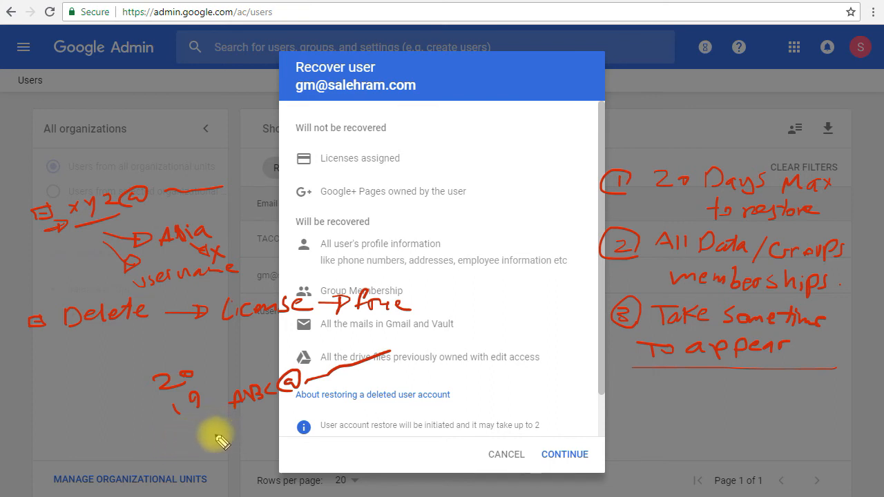
pyautogui.moveTo(201, 436); pyautogui.dragTo(258, 426)
pyautogui.moveTo(263, 415); pyautogui.dragTo(265, 415)
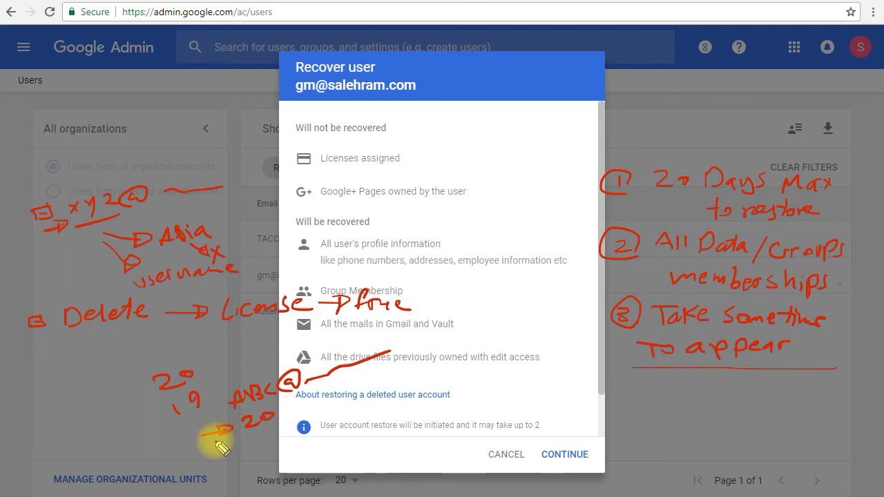
pyautogui.moveTo(217, 436)
pyautogui.mouseDown()
pyautogui.moveTo(237, 456)
pyautogui.moveTo(361, 399)
pyautogui.mouseUp()
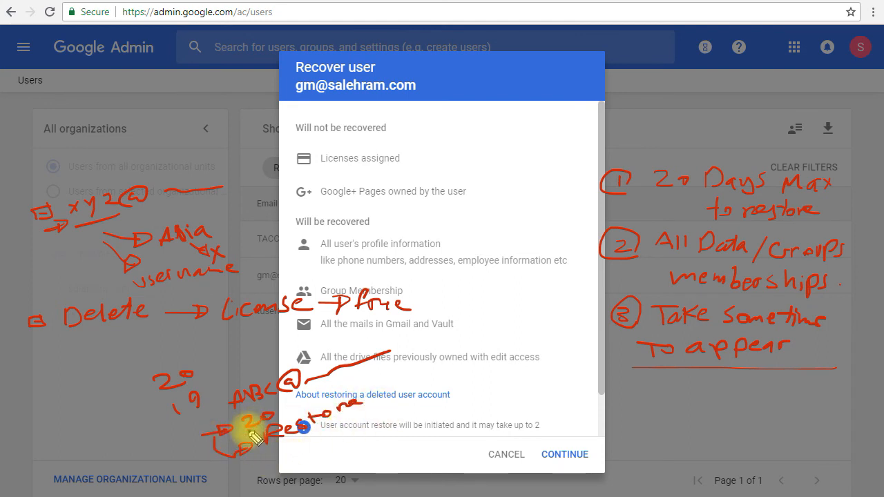
pyautogui.moveTo(277, 406)
pyautogui.mouseDown()
pyautogui.moveTo(236, 416)
pyautogui.moveTo(240, 431)
pyautogui.mouseUp()
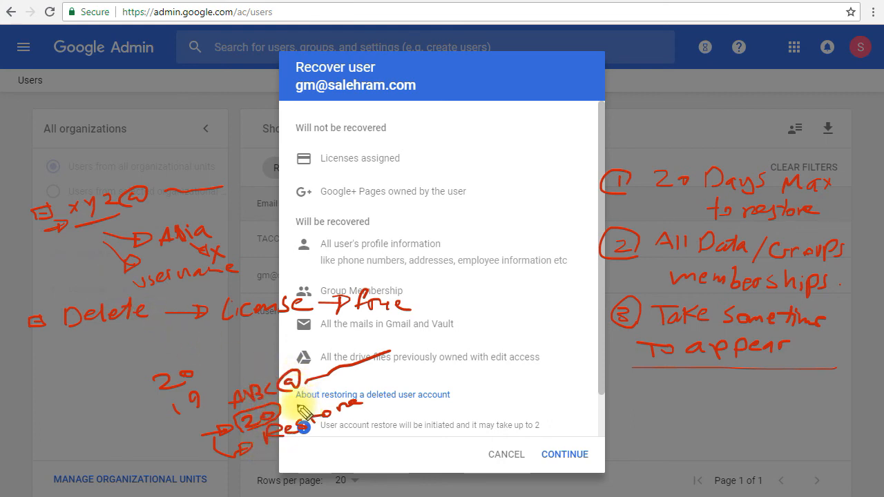
pyautogui.moveTo(309, 397); pyautogui.dragTo(292, 407)
pyautogui.moveTo(295, 398); pyautogui.dragTo(308, 407)
pyautogui.moveTo(317, 377)
pyautogui.mouseDown()
pyautogui.moveTo(327, 387)
pyautogui.moveTo(322, 396)
pyautogui.moveTo(360, 403)
pyautogui.mouseUp()
pyautogui.press('Escape')
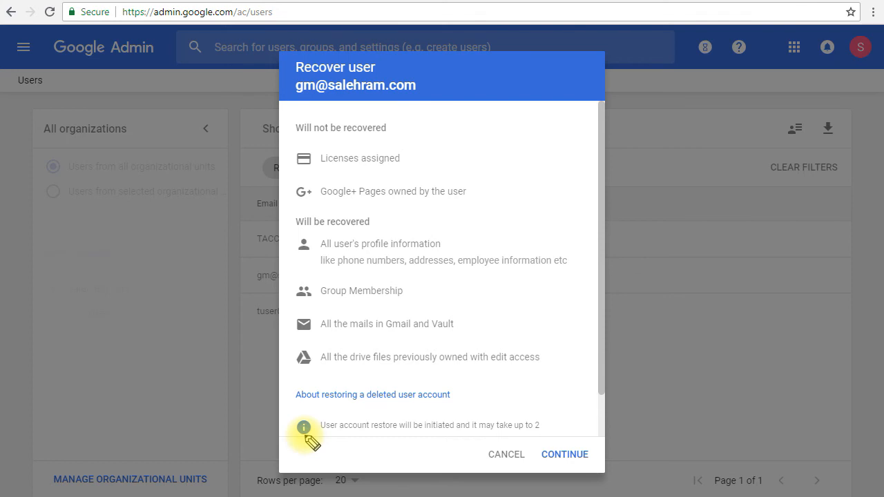
# Recover the former Testing User 08 account into the CEO Office organisational unit under Users
pyautogui.click(563, 455)
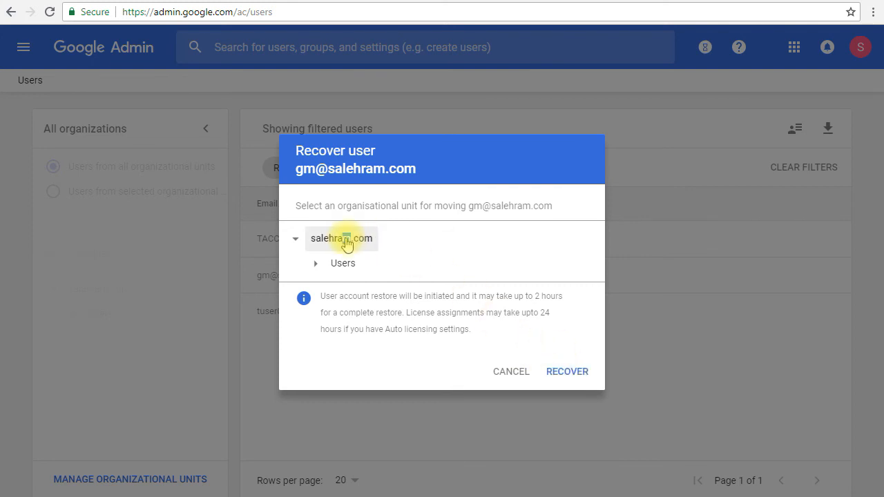
pyautogui.click(316, 264)
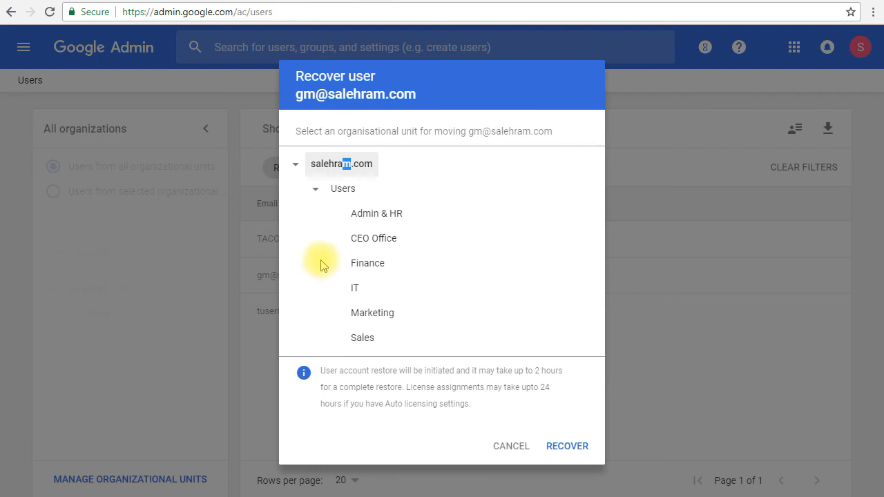
pyautogui.click(364, 218)
pyautogui.click(380, 253)
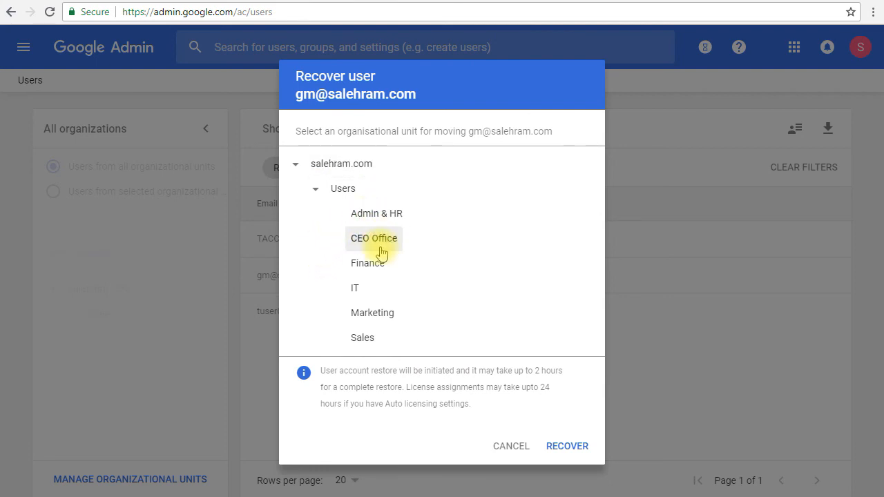
pyautogui.click(567, 446)
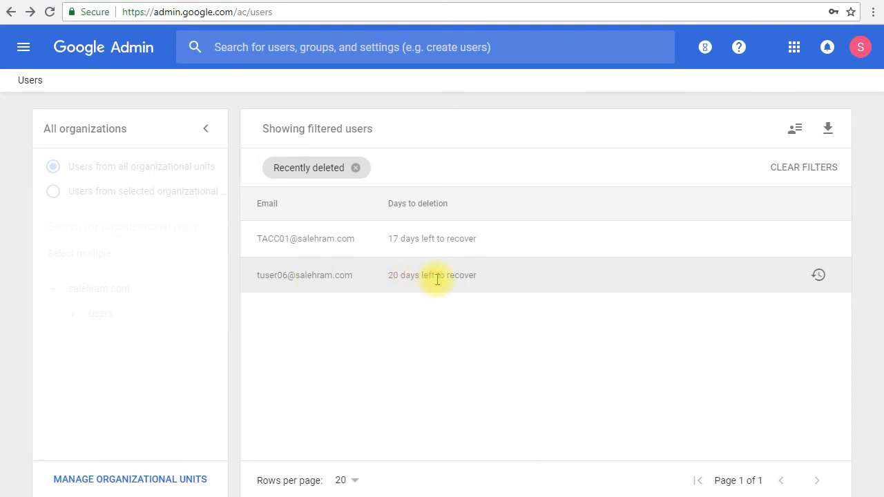
# Recover the deleted Testing User 06 account into the domain's top-level organisational unit
pyautogui.click(821, 276)
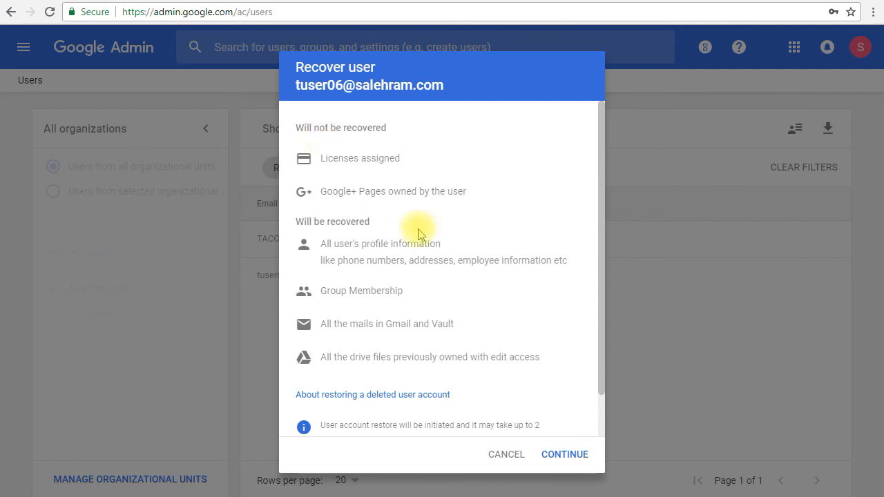
pyautogui.click(568, 456)
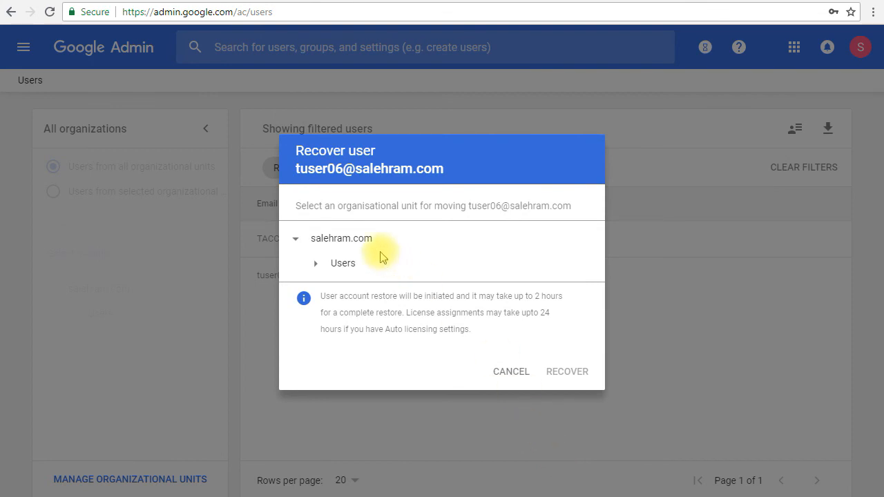
pyautogui.click(348, 240)
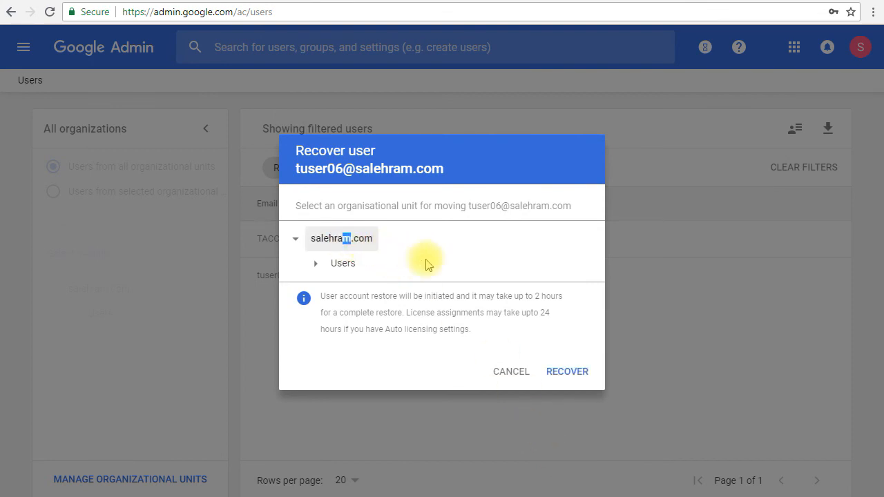
pyautogui.click(560, 374)
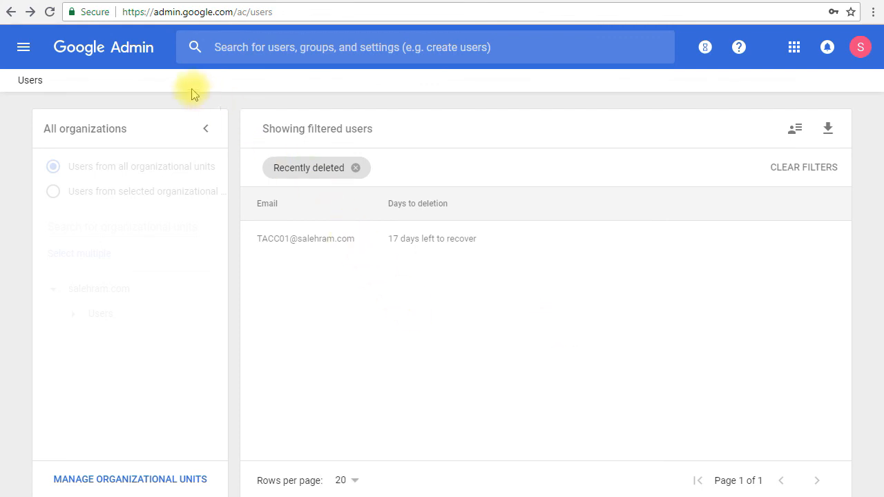
# Remove the Recently deleted filter from the users list and check the licenses assigned to Testing User 06
pyautogui.click(356, 167)
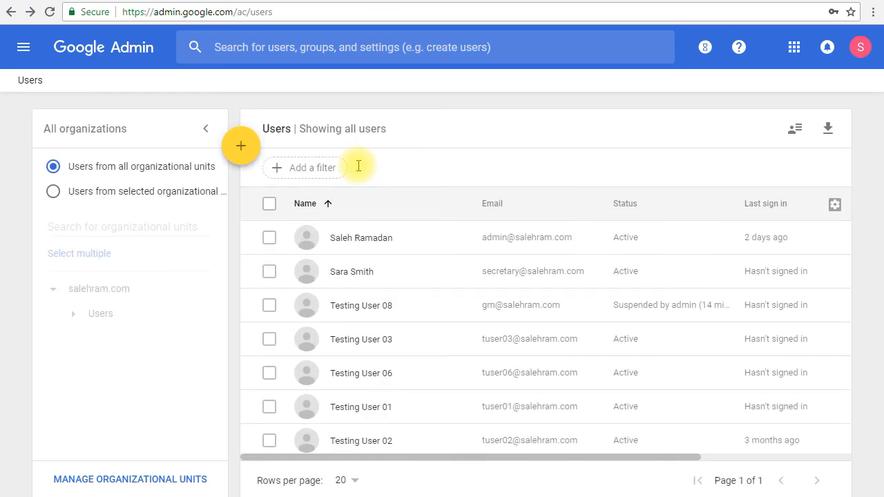
pyautogui.click(399, 385)
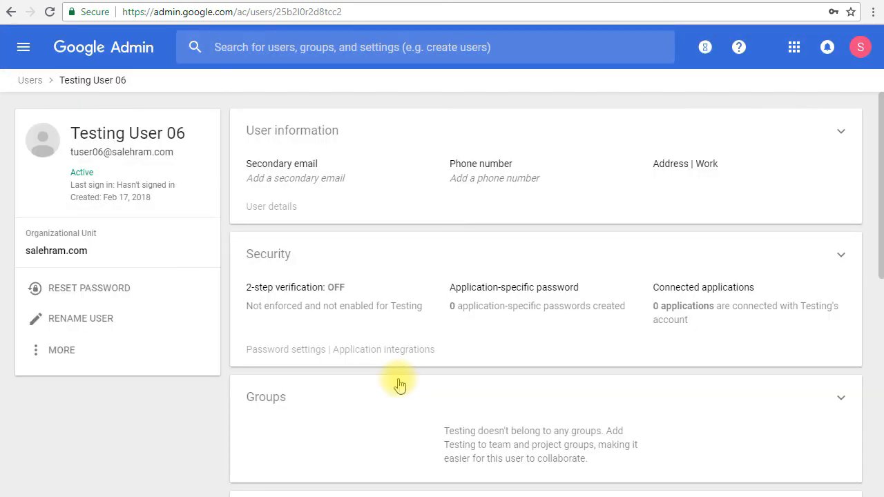
pyautogui.scroll(-5, 399, 385)
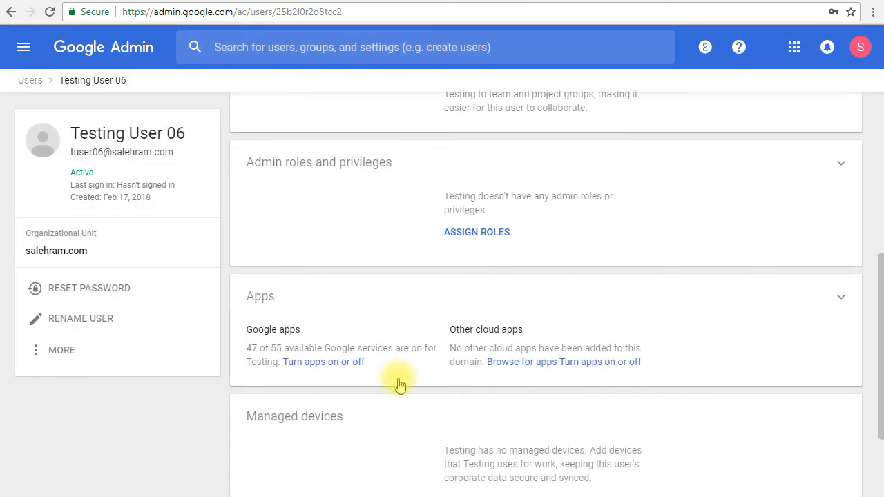
pyautogui.scroll(-2, 399, 385)
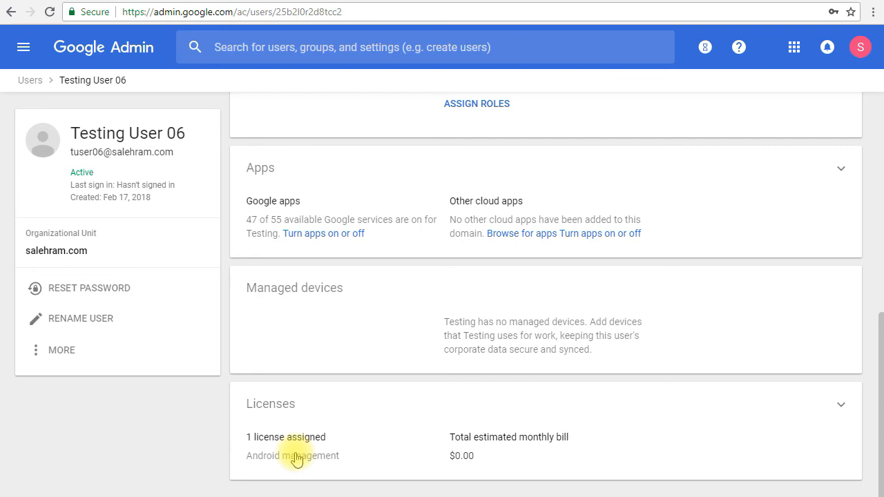
# Return to the users list and check the licenses assigned to Testing User 08
pyautogui.click(29, 81)
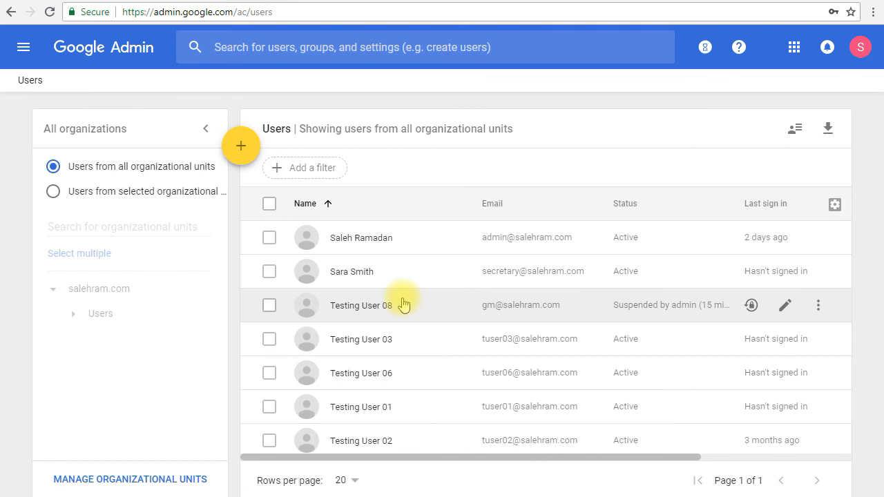
pyautogui.click(403, 305)
pyautogui.scroll(-2, 420, 282)
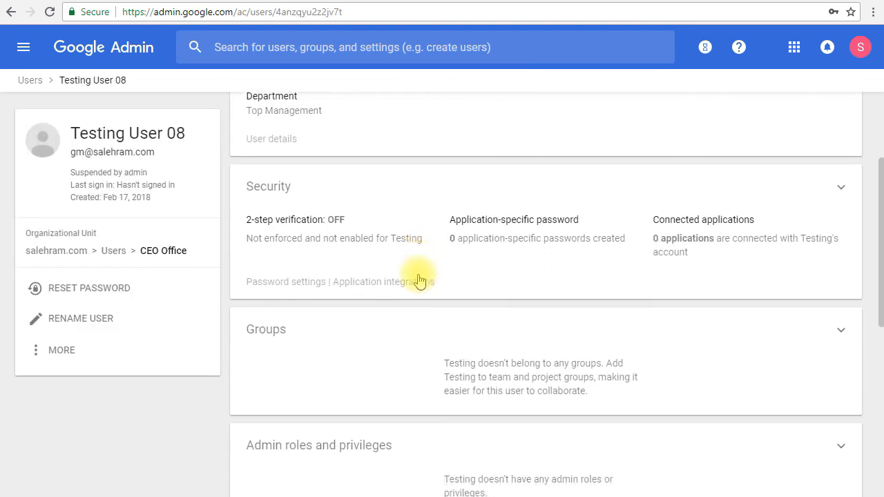
pyautogui.scroll(-7, 420, 280)
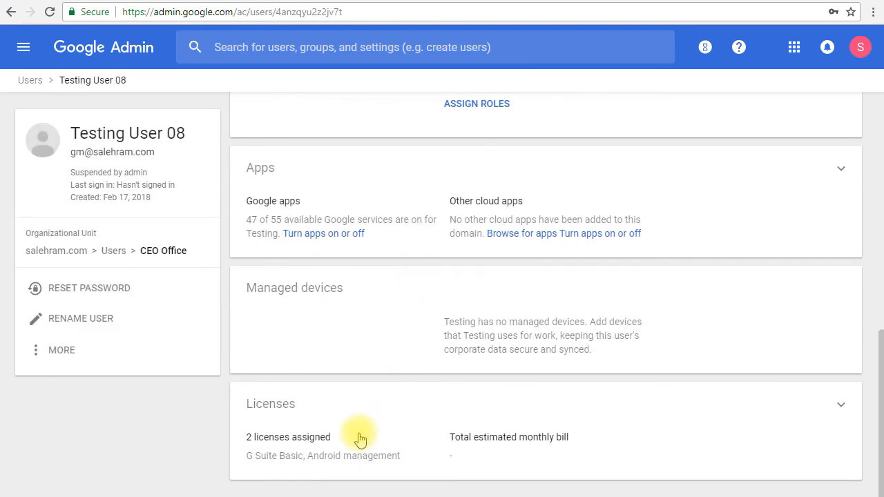